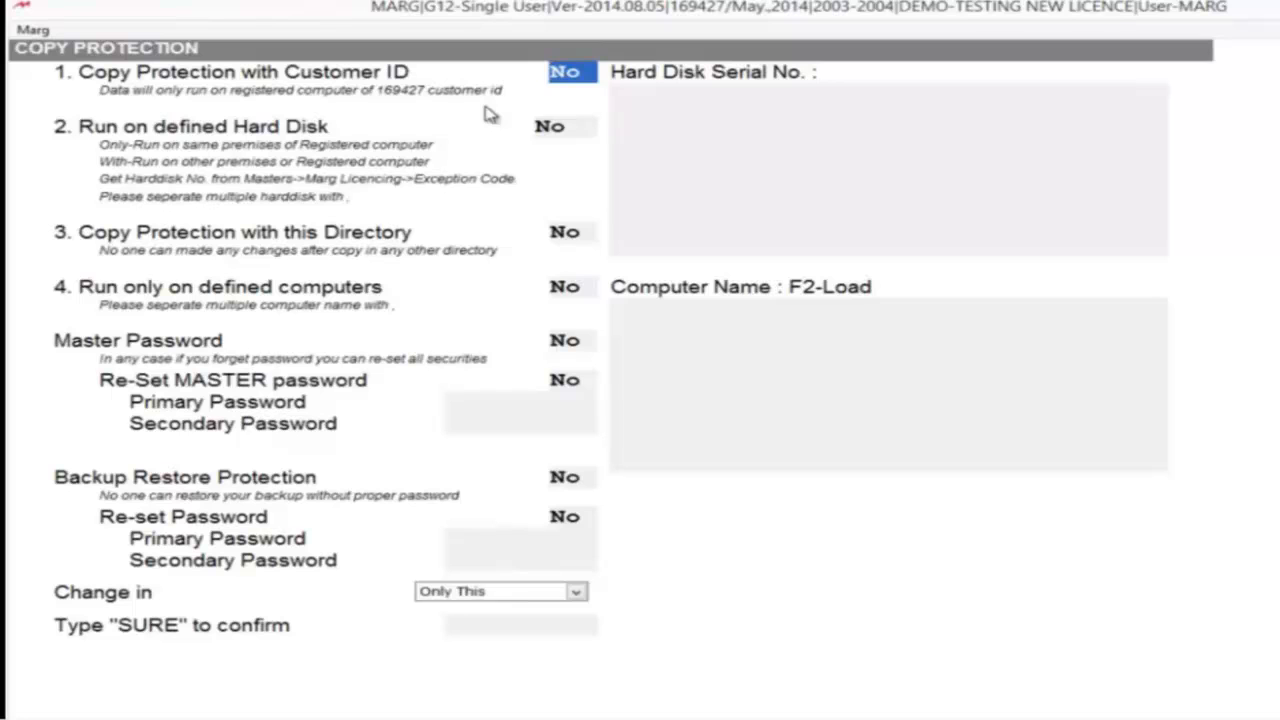
# - Set Copy Protection with Customer ID to Yes and Run on defined Hard Disk to With, leaving the hard disk serial number blank
pyautogui.press('y')
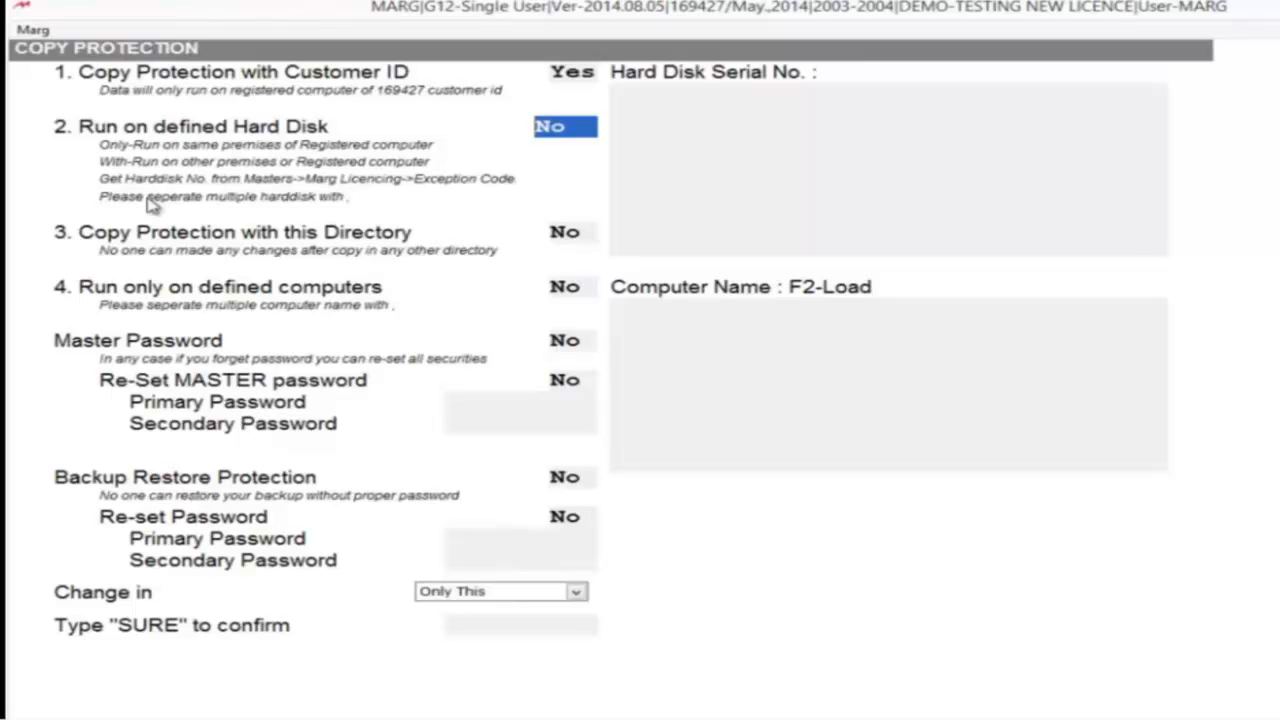
pyautogui.press('o')
pyautogui.press('w')
pyautogui.press('space')
pyautogui.press('w')
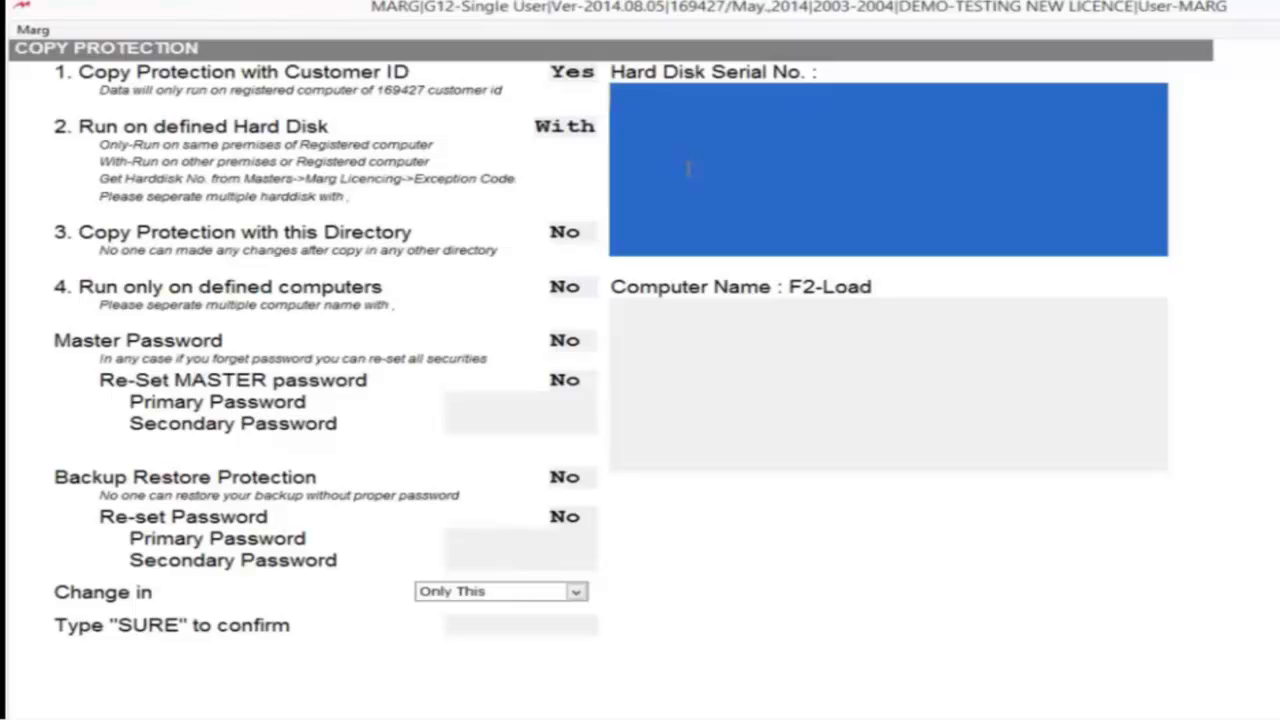
pyautogui.press('Return')
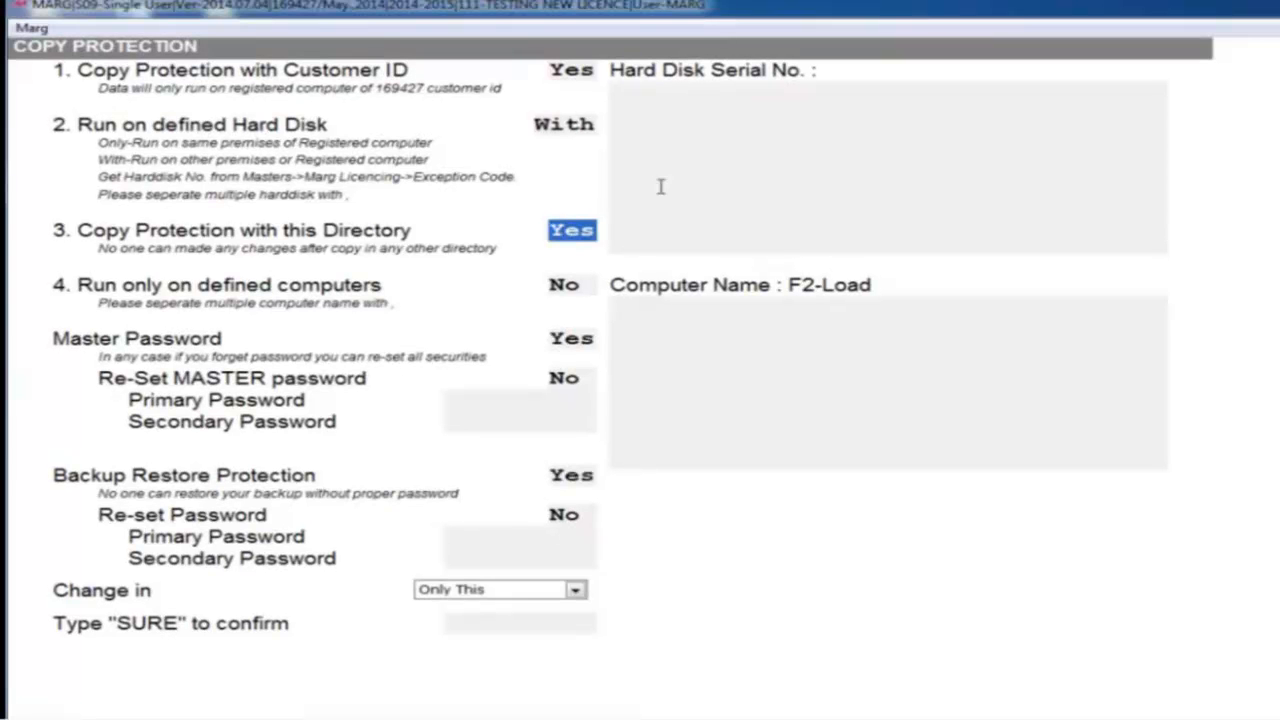
# - Accept Yes for Copy Protection with this Directory and pass through the fields that follow it
pyautogui.press('Return')
pyautogui.press('Return')
pyautogui.press('Return')
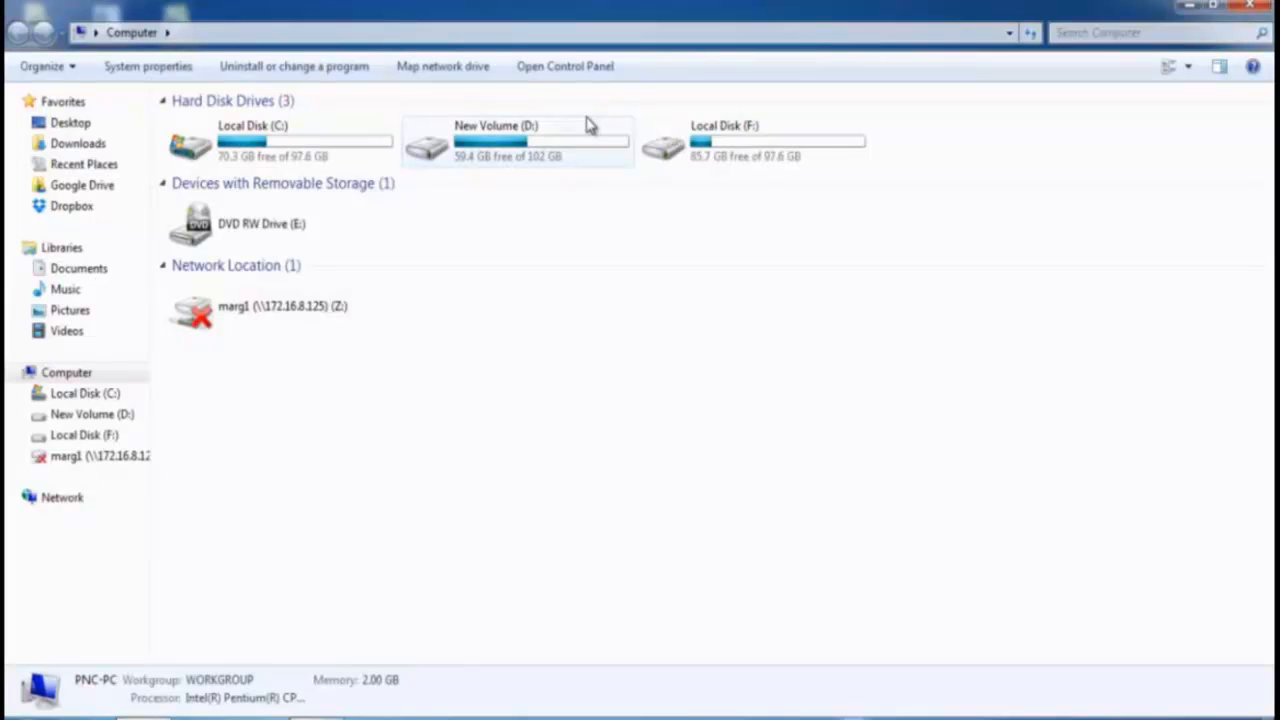
# - In Windows Explorer, open the MARGn folder on New Volume (D:) to test the copied data, and abort the Copy Protection error
pyautogui.doubleClick(528, 157)
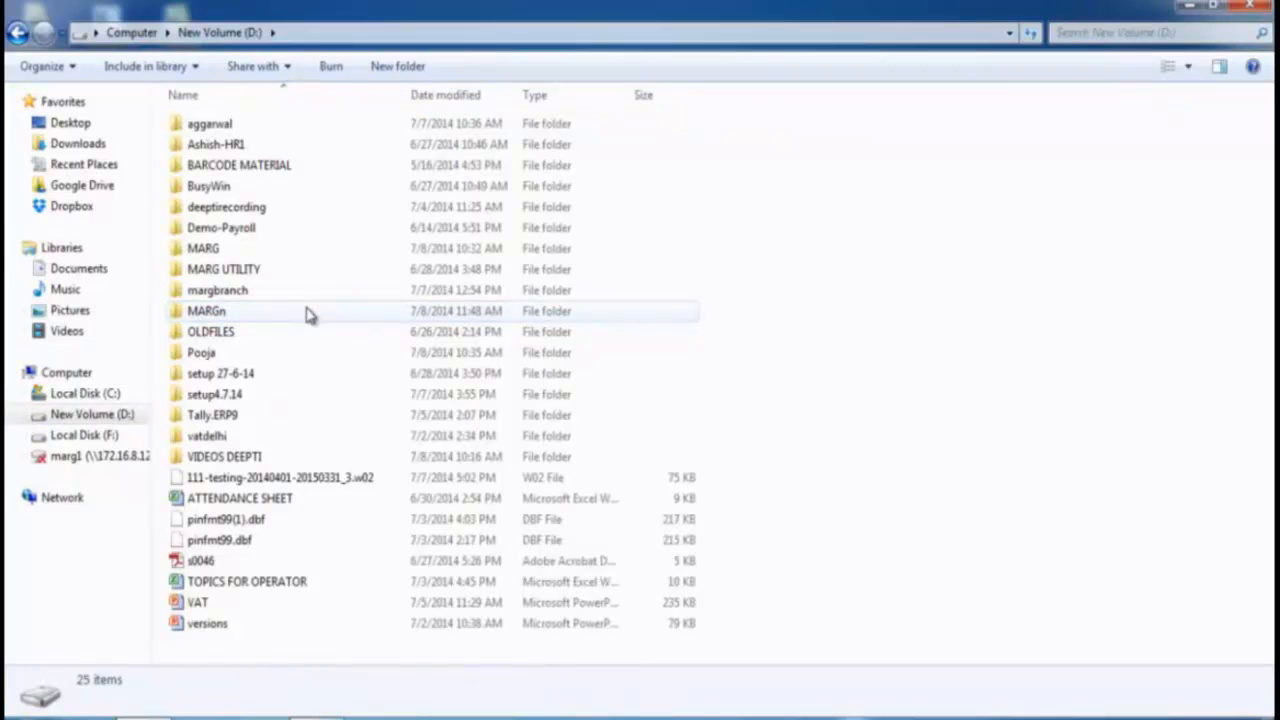
pyautogui.click(308, 314)
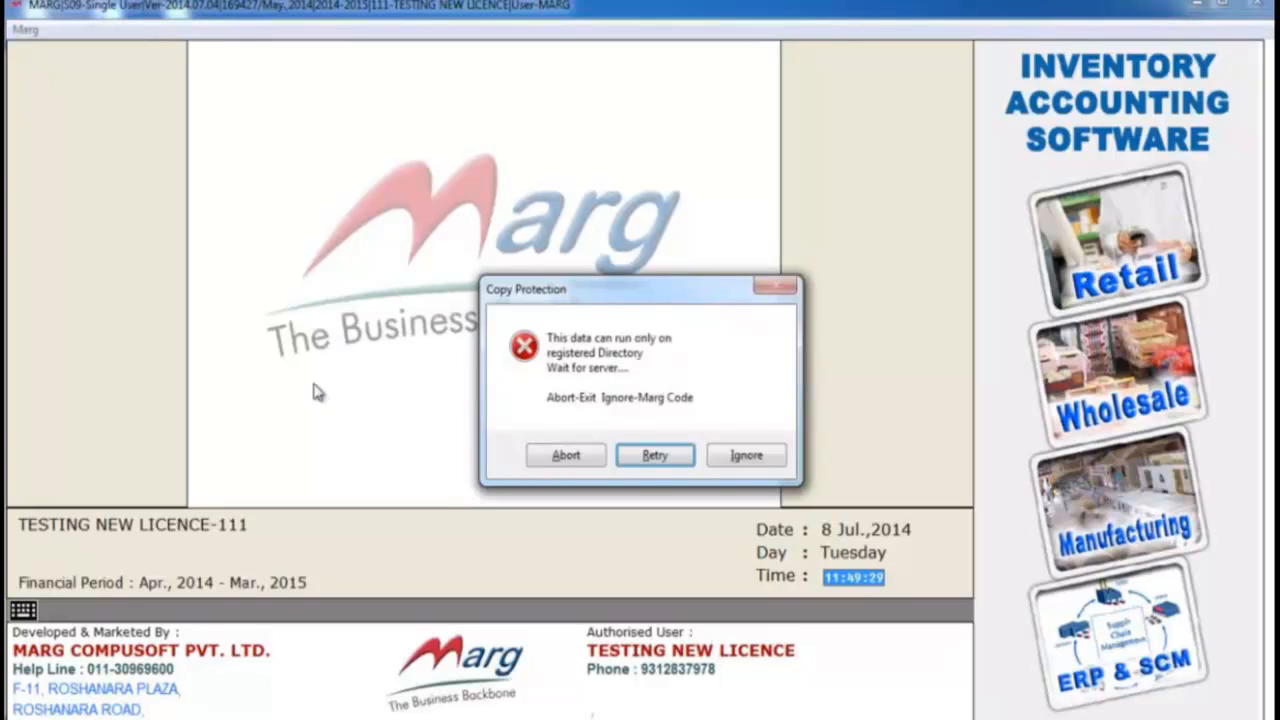
pyautogui.click(565, 456)
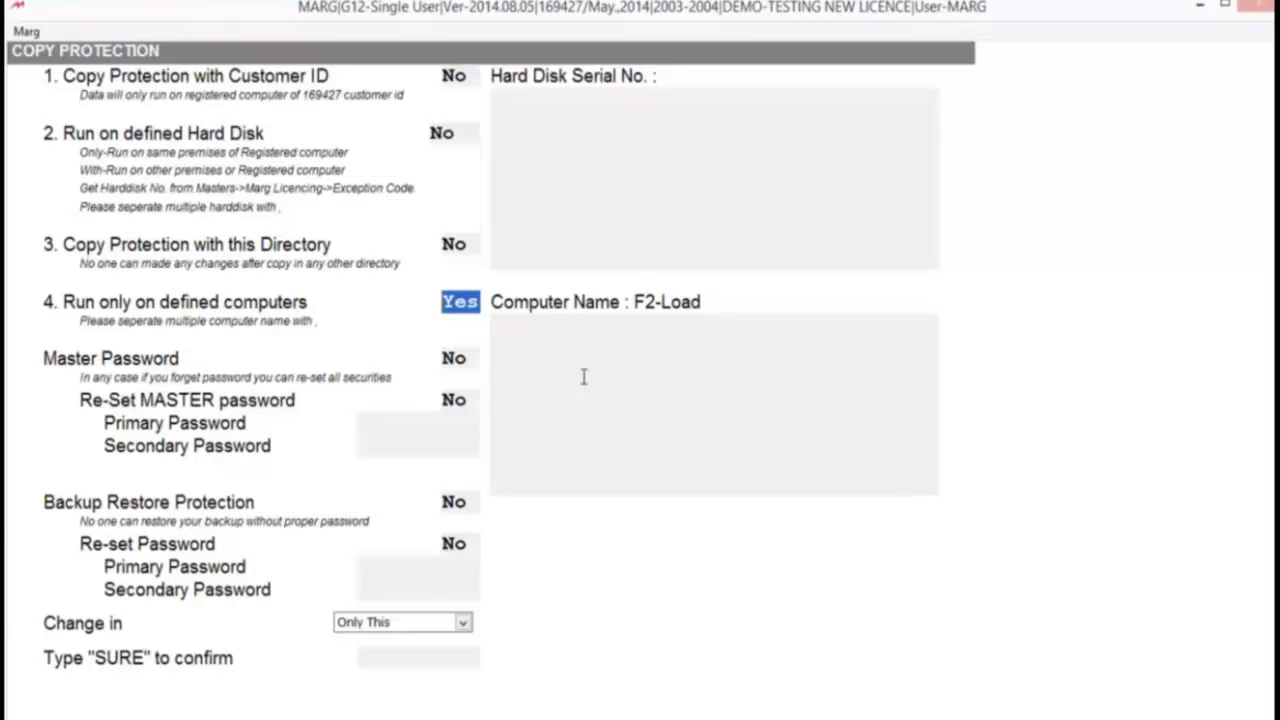
# - Leave the Copy Protection form and open Exception Code for this System from the MARG licencing options
pyautogui.press('Escape')
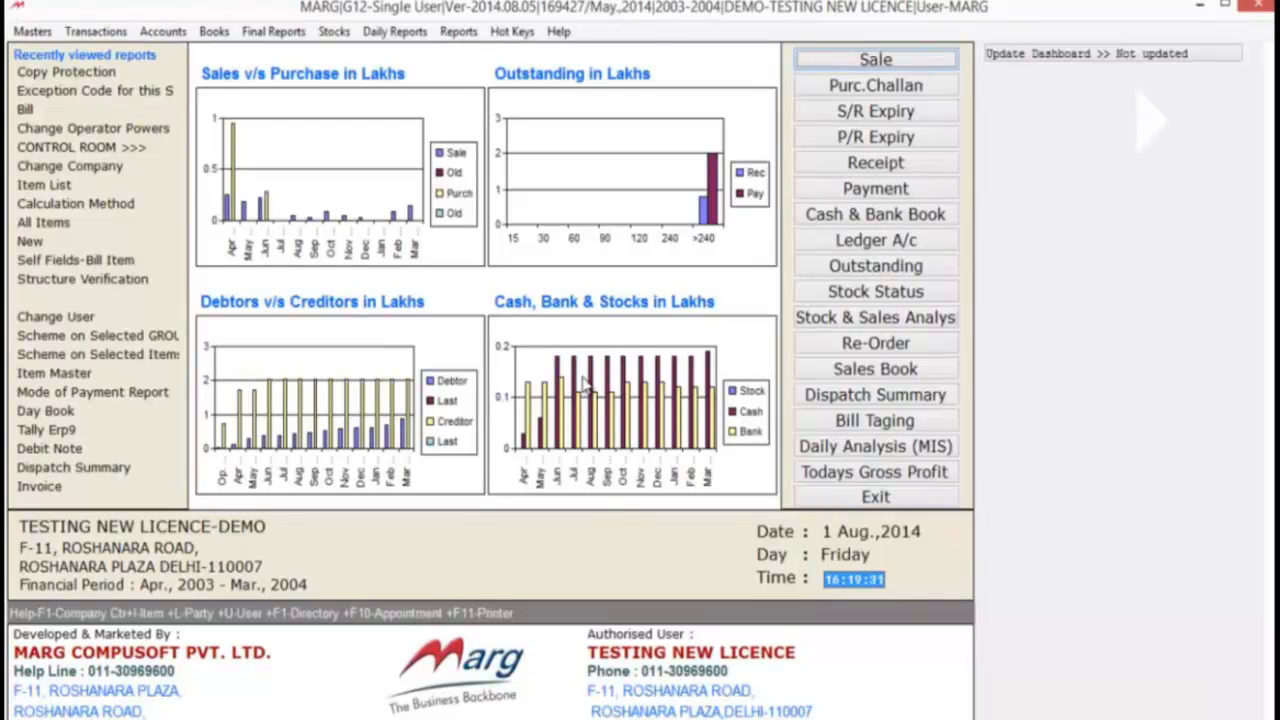
pyautogui.hotkey('alt', 'm')
pyautogui.press('Up')
pyautogui.press('Up')
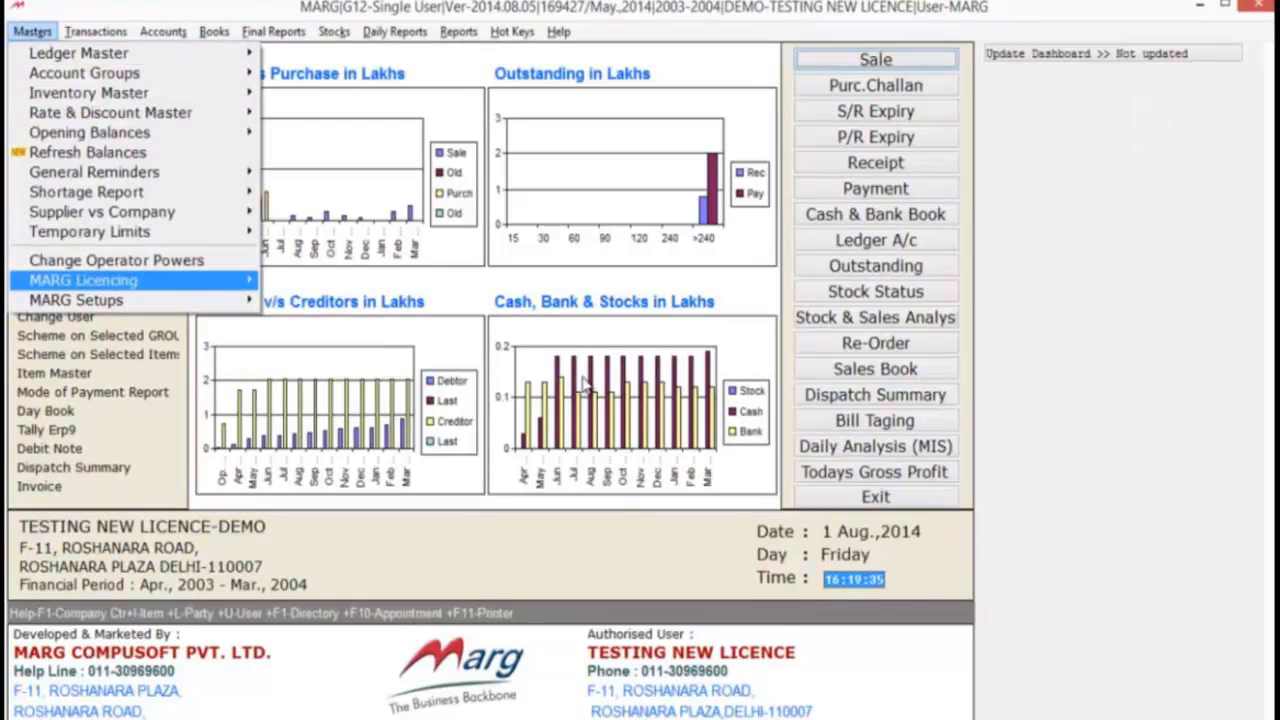
pyautogui.press('Right')
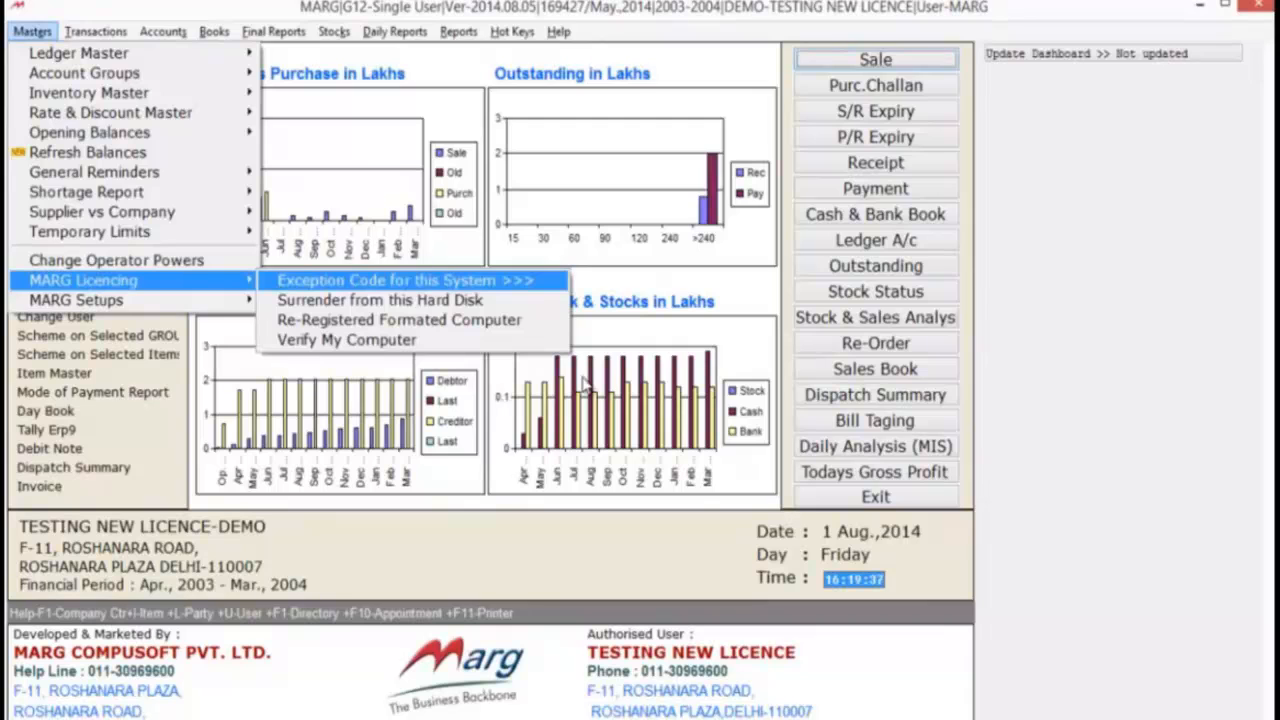
pyautogui.press('Return')
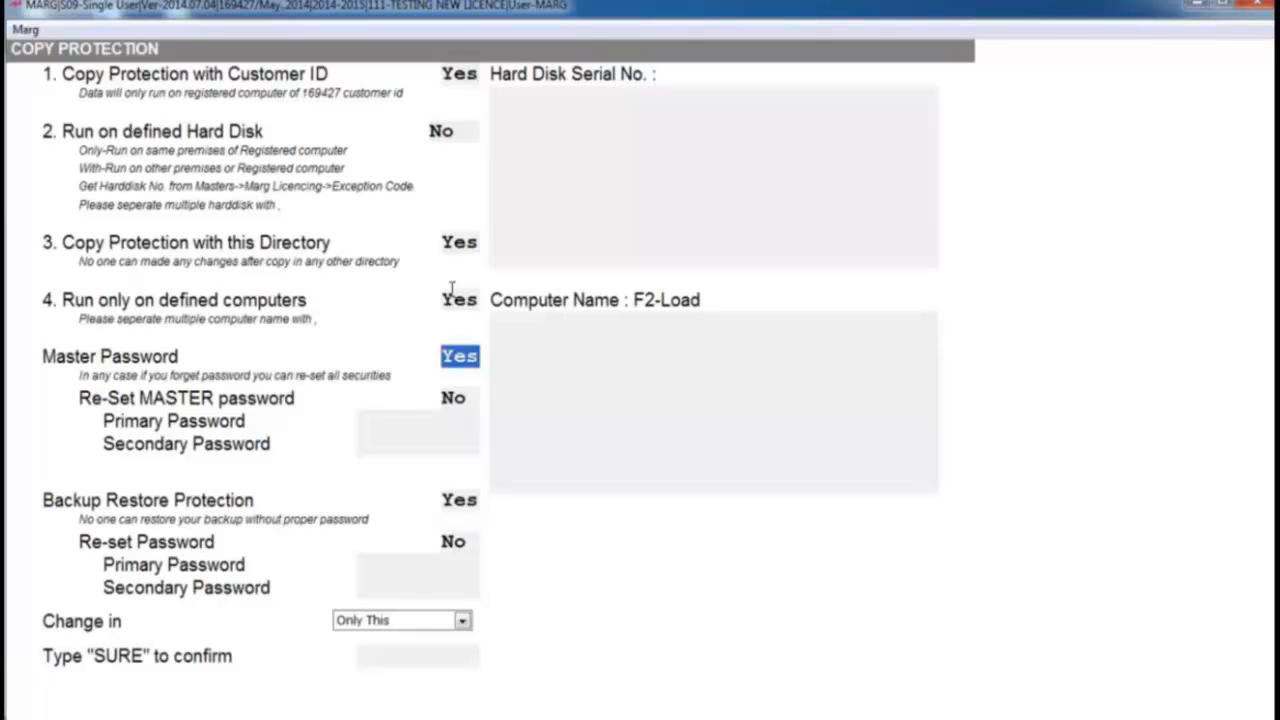
# - Set Re-Set MASTER password to Yes and enter the primary and secondary master passwords
pyautogui.press('Return')
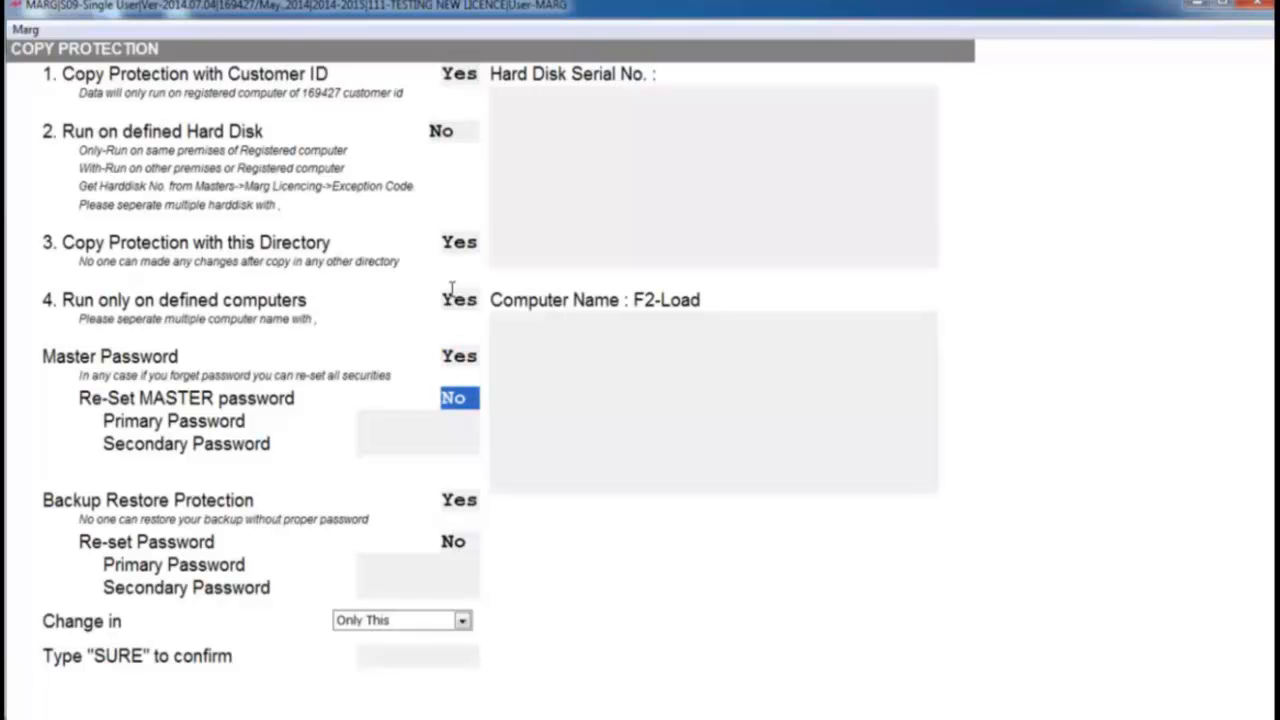
pyautogui.press('y')
pyautogui.press('Return')
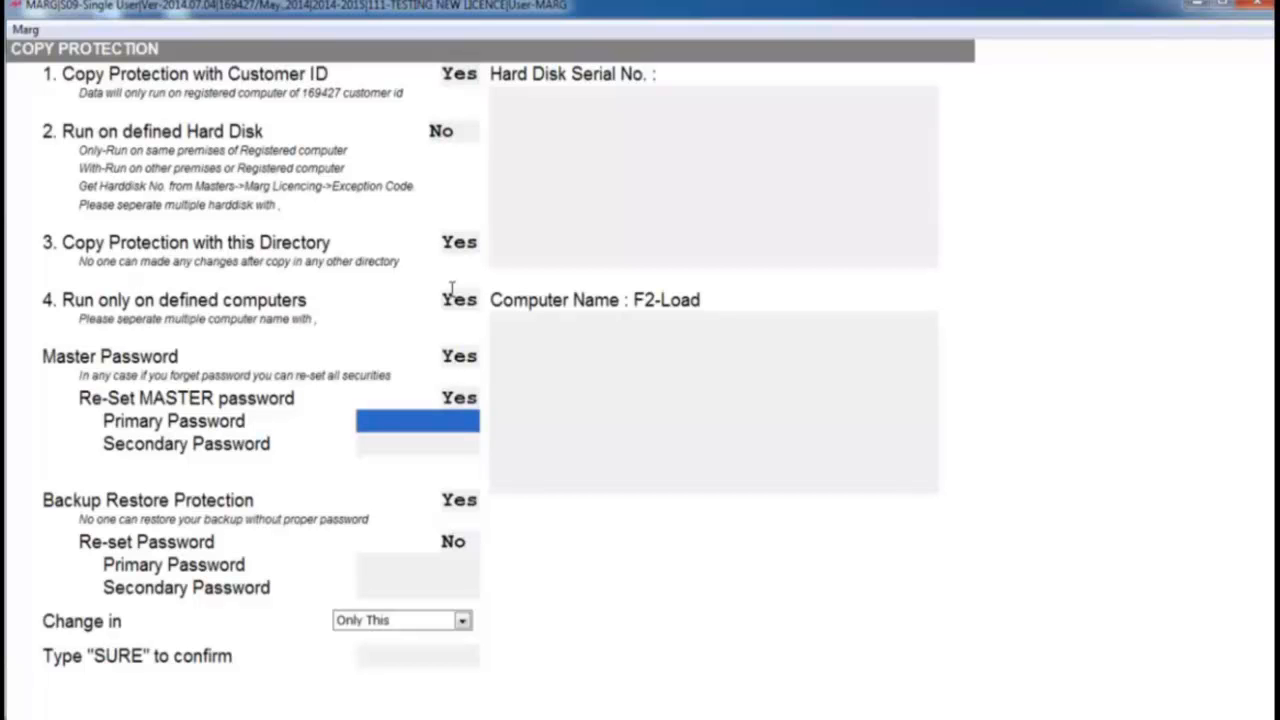
pyautogui.write('12345')
pyautogui.press('Return')
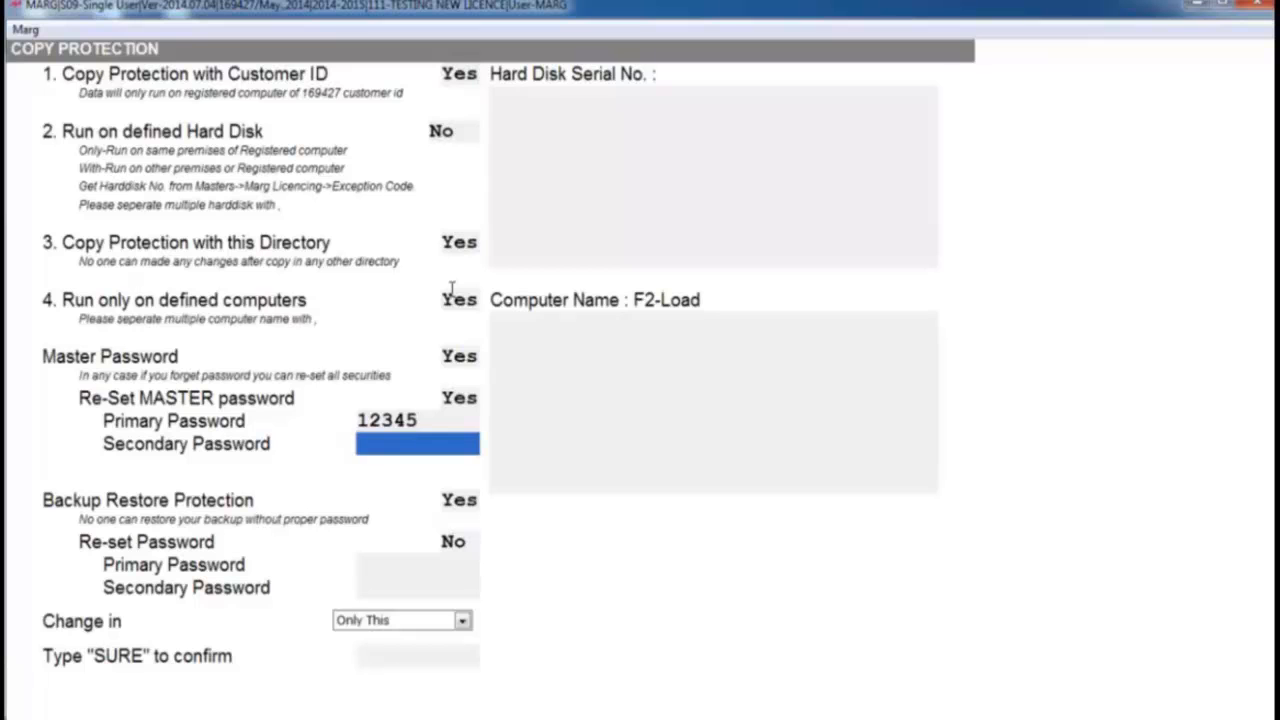
pyautogui.write('98765')
pyautogui.press('Return')
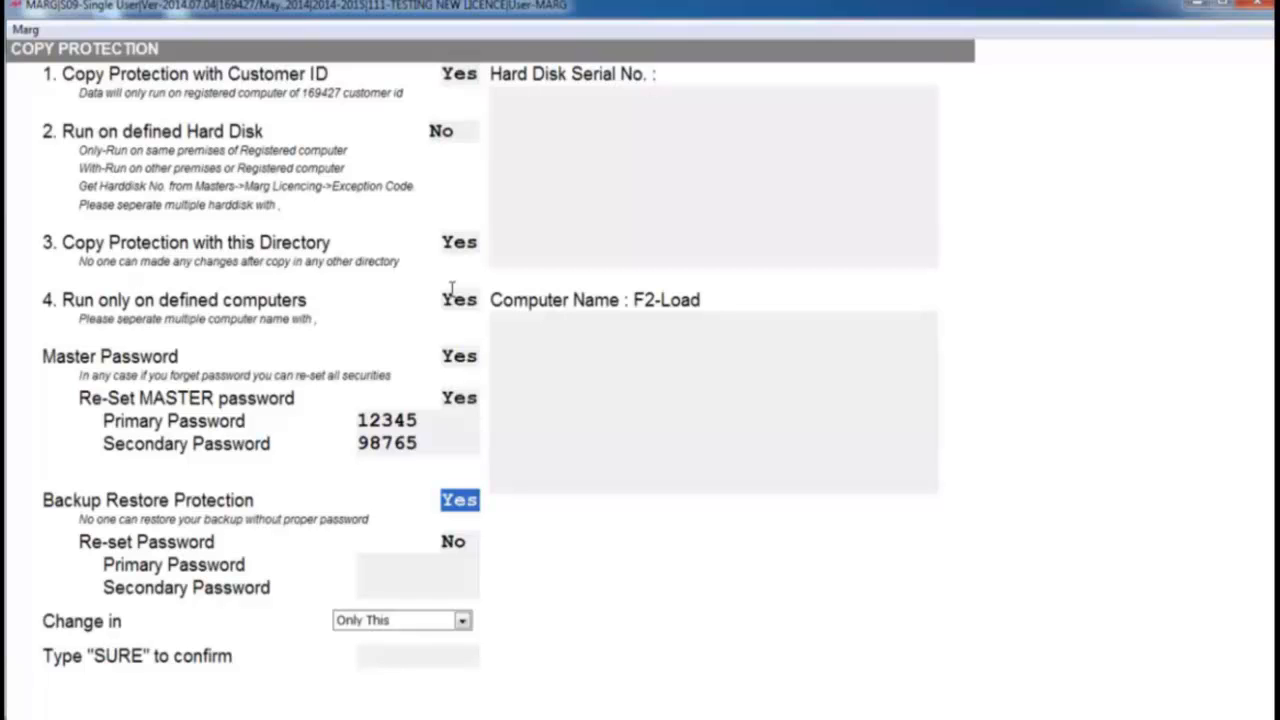
# - Set Re-set Password for Backup Restore Protection to Yes and enter its primary and secondary passwords
pyautogui.press('Return')
pyautogui.press('y')
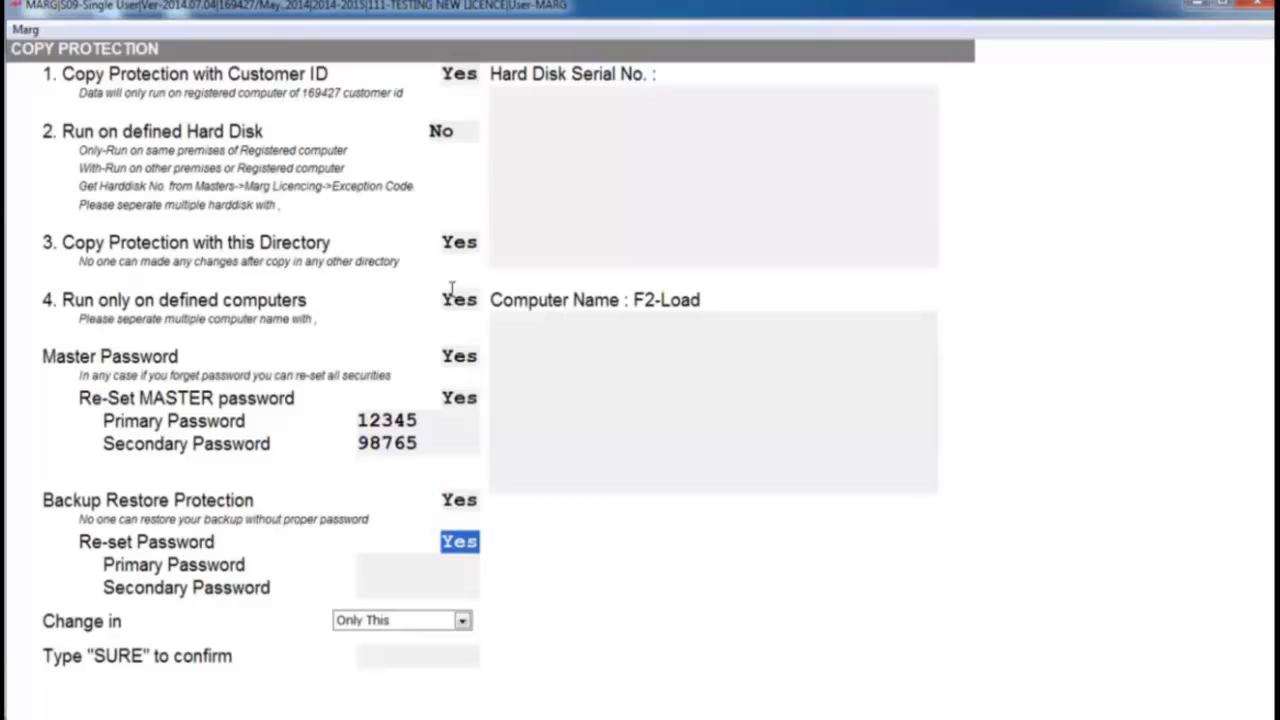
pyautogui.press('Return')
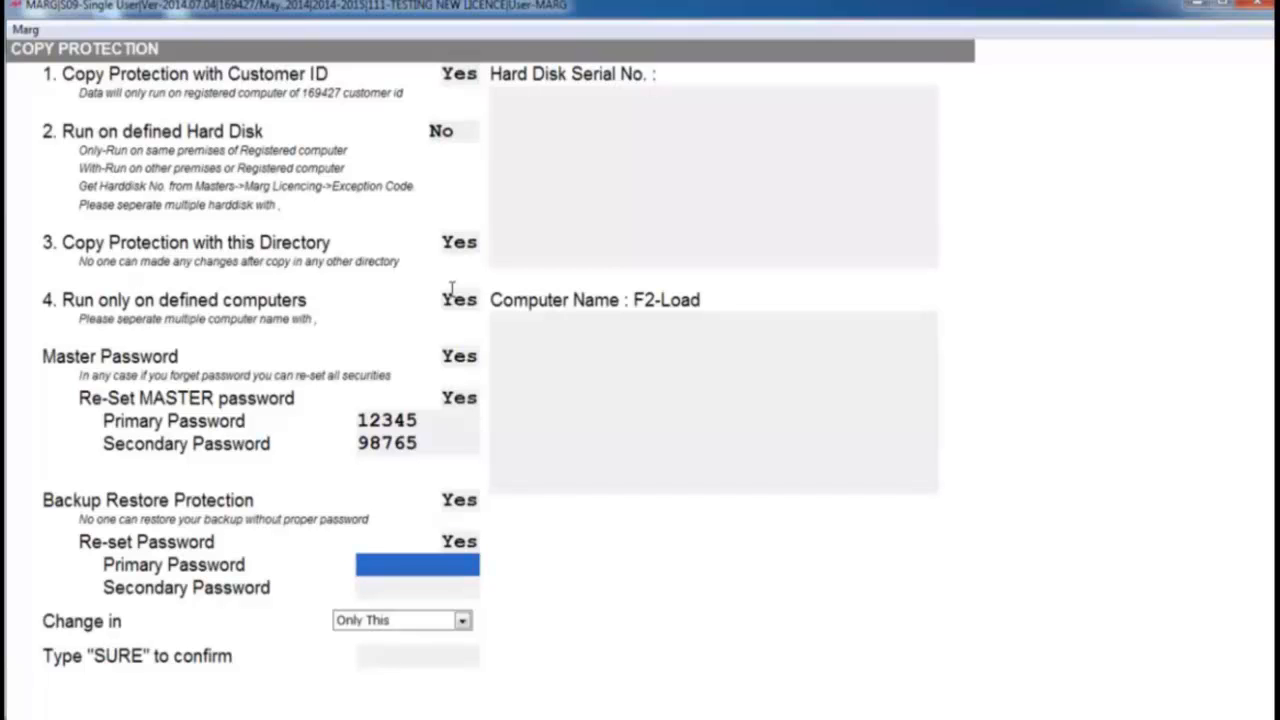
pyautogui.write('TEST')
pyautogui.press('Return')
pyautogui.write('TEST1')
pyautogui.press('Return')
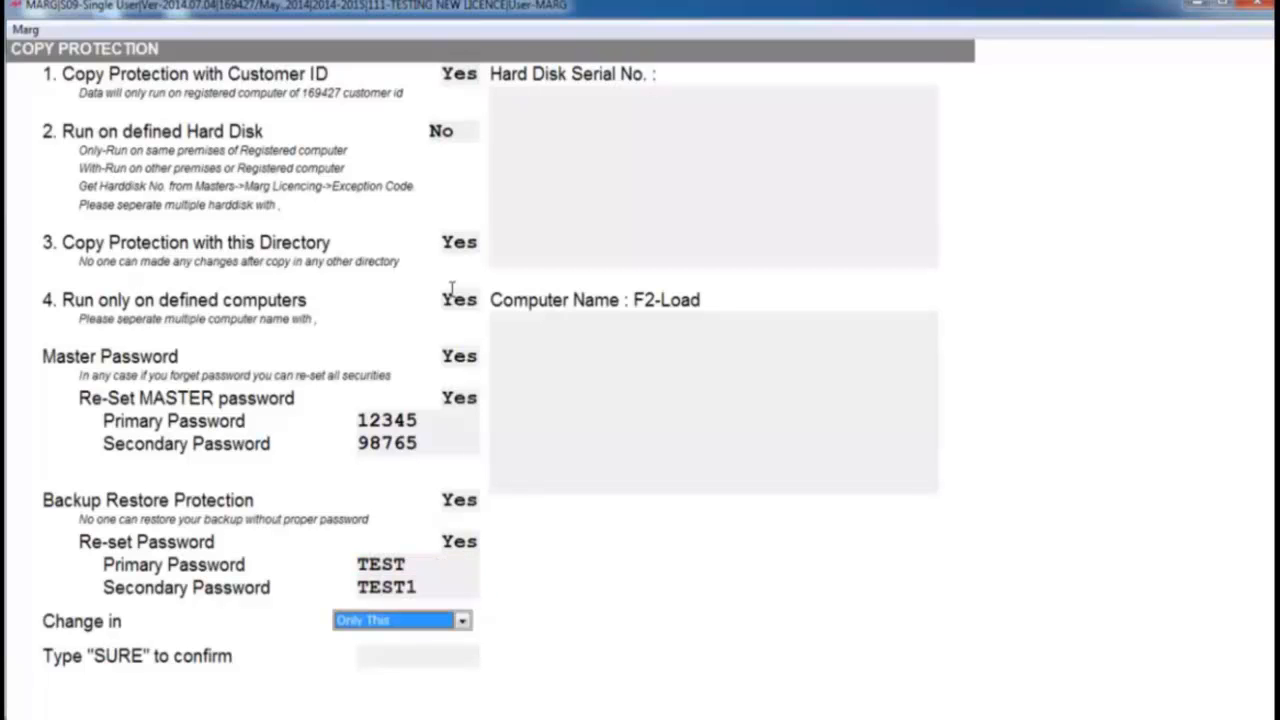
# - Keep the change scope as Only This and confirm the copy protection settings with SURE
pyautogui.hotkey('alt', 'Down')
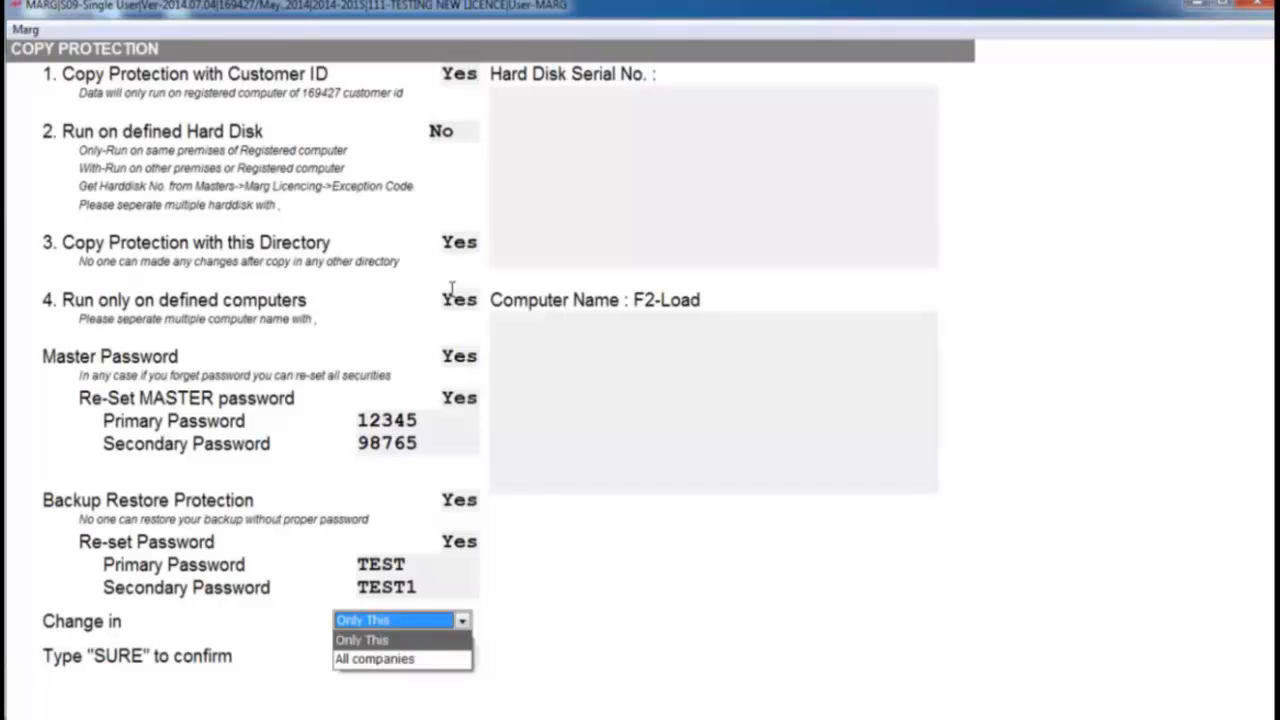
pyautogui.press('Down')
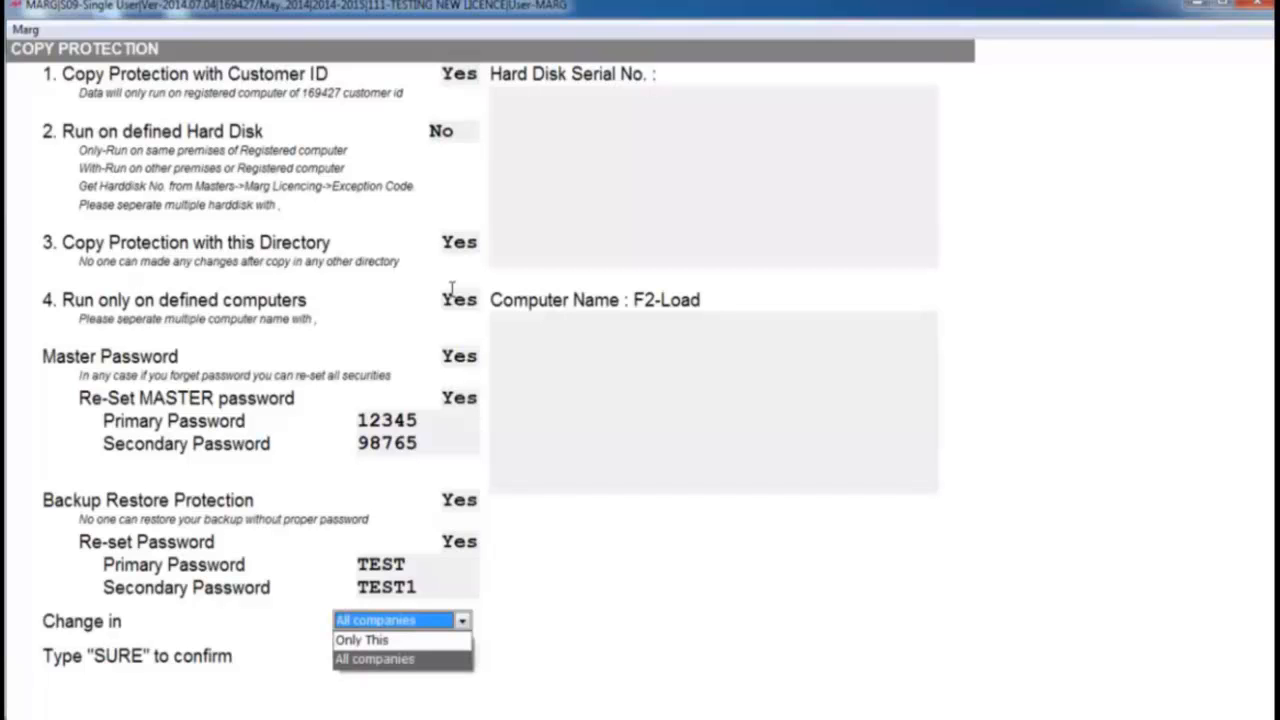
pyautogui.press('Up')
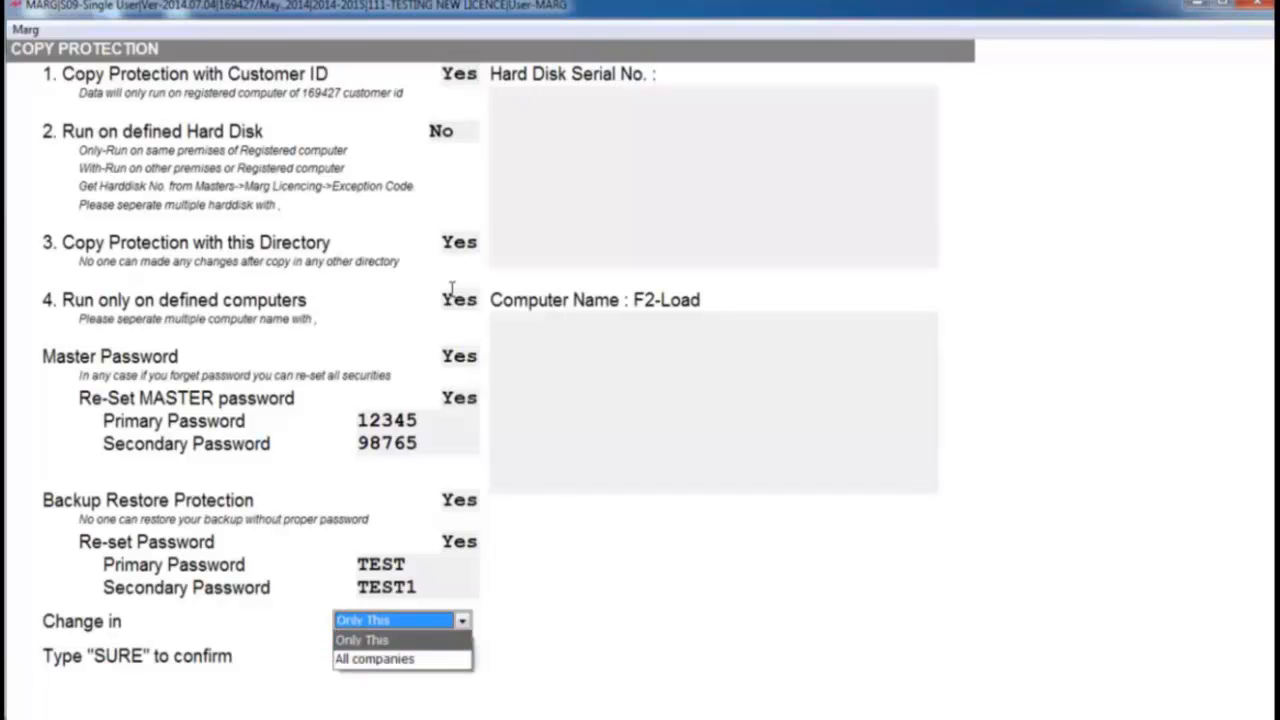
pyautogui.press('Return')
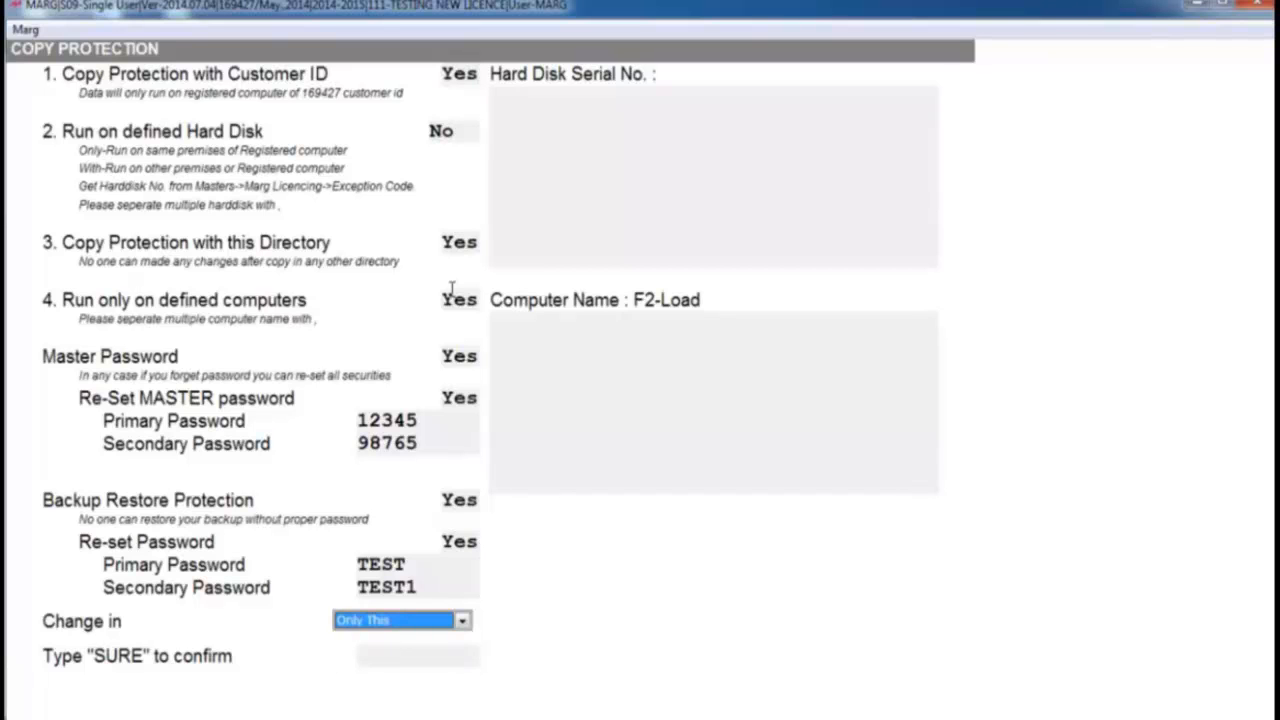
pyautogui.press('Return')
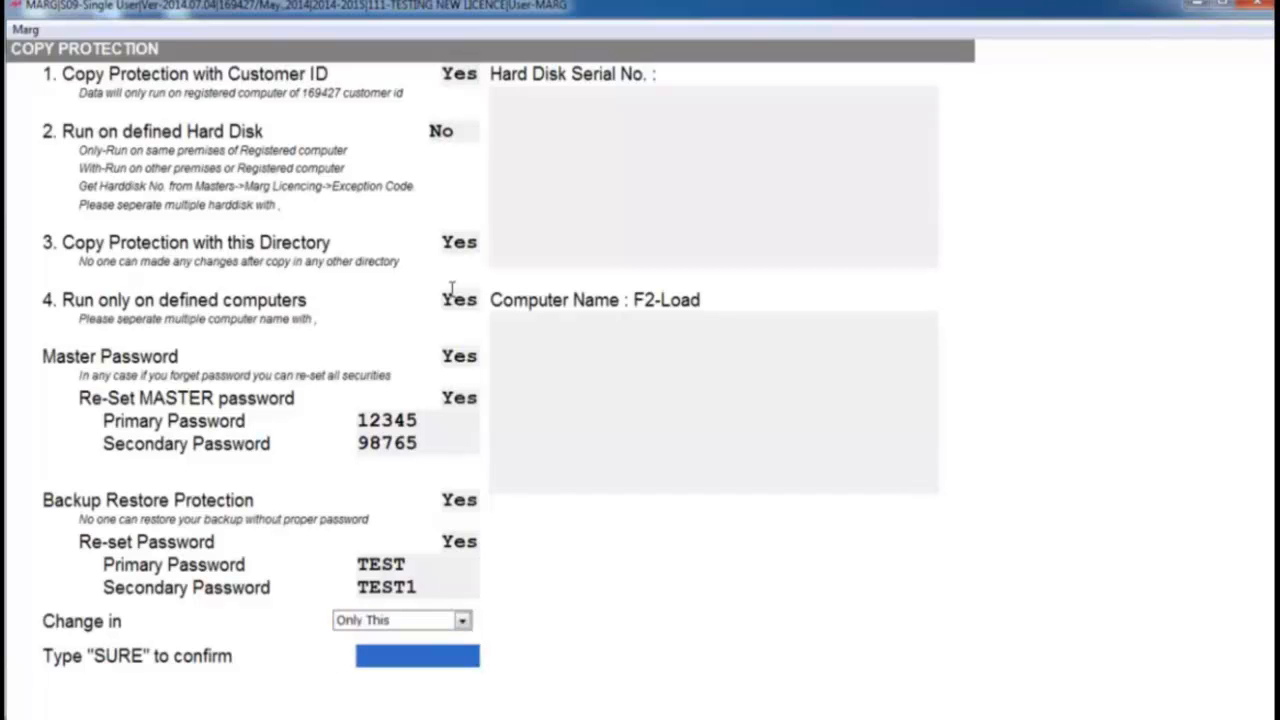
pyautogui.write('SURE')
pyautogui.press('Return')
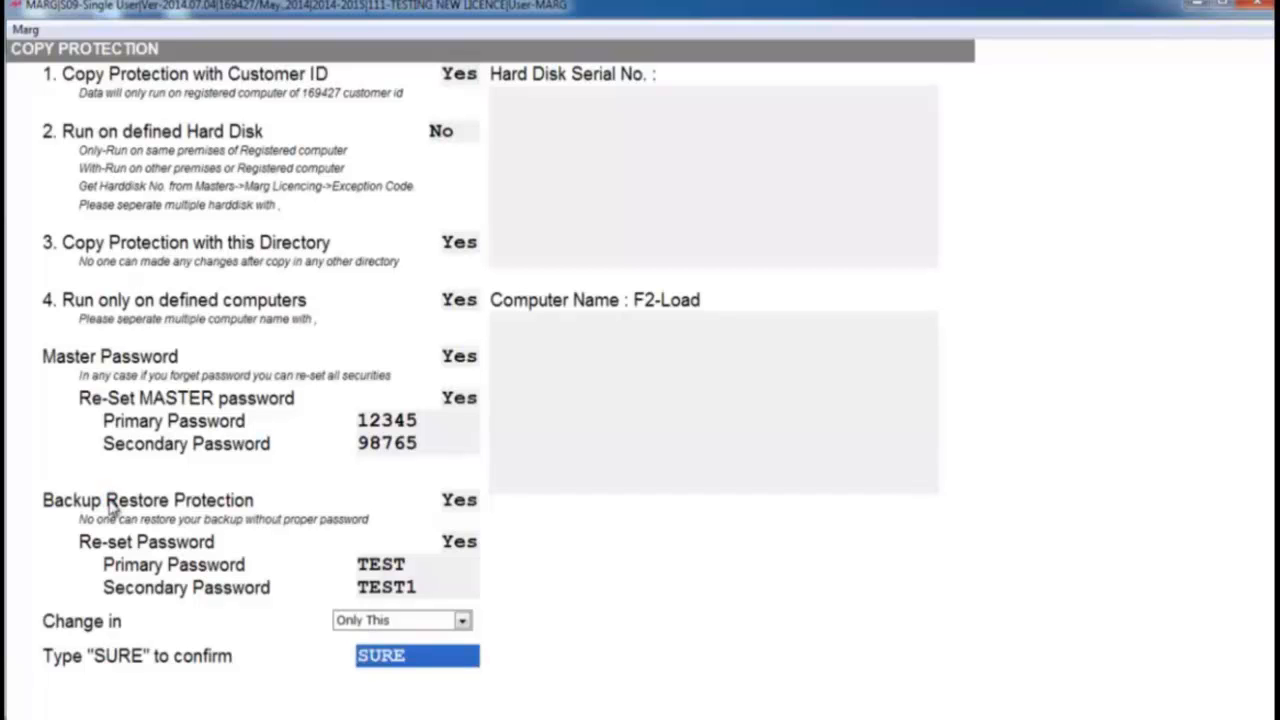
pyautogui.press('Return')
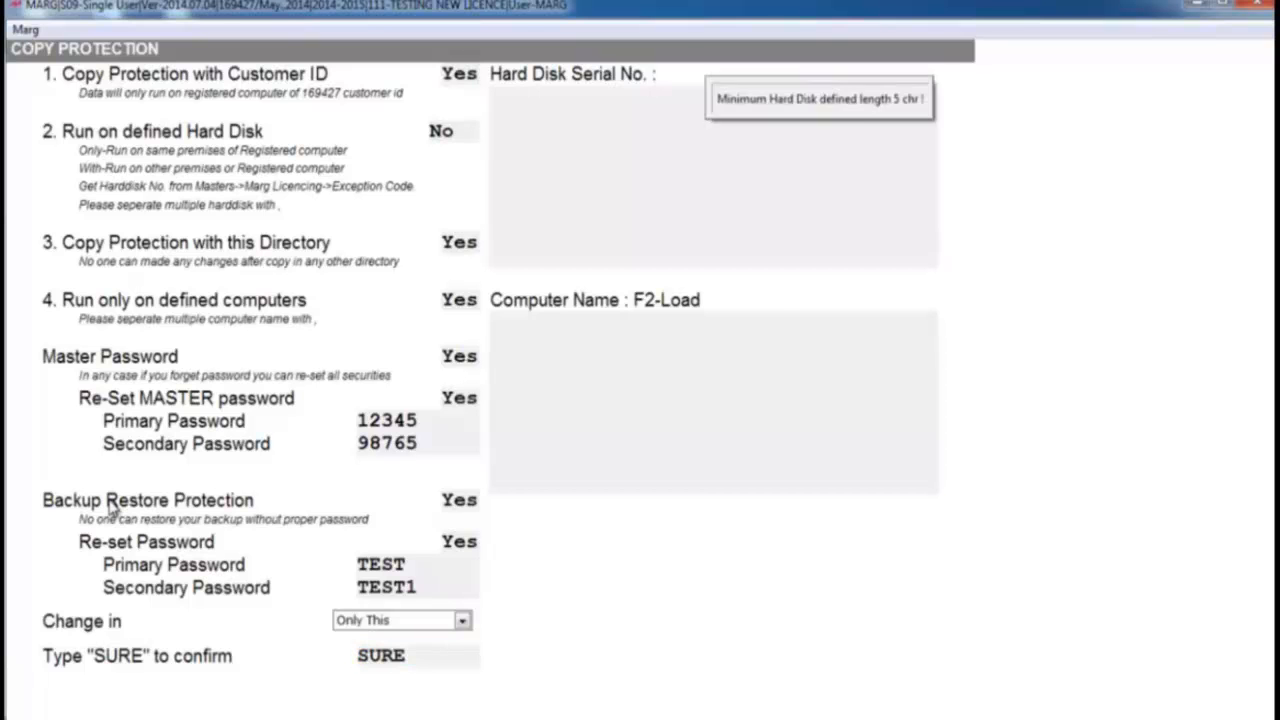
pyautogui.press('Return')
# - View the list of sale bills as on 07/07/2014 and look through the transaction types
pyautogui.press('Down')
pyautogui.press('Down')
pyautogui.press('Down')
pyautogui.hotkey('alt', 'm')
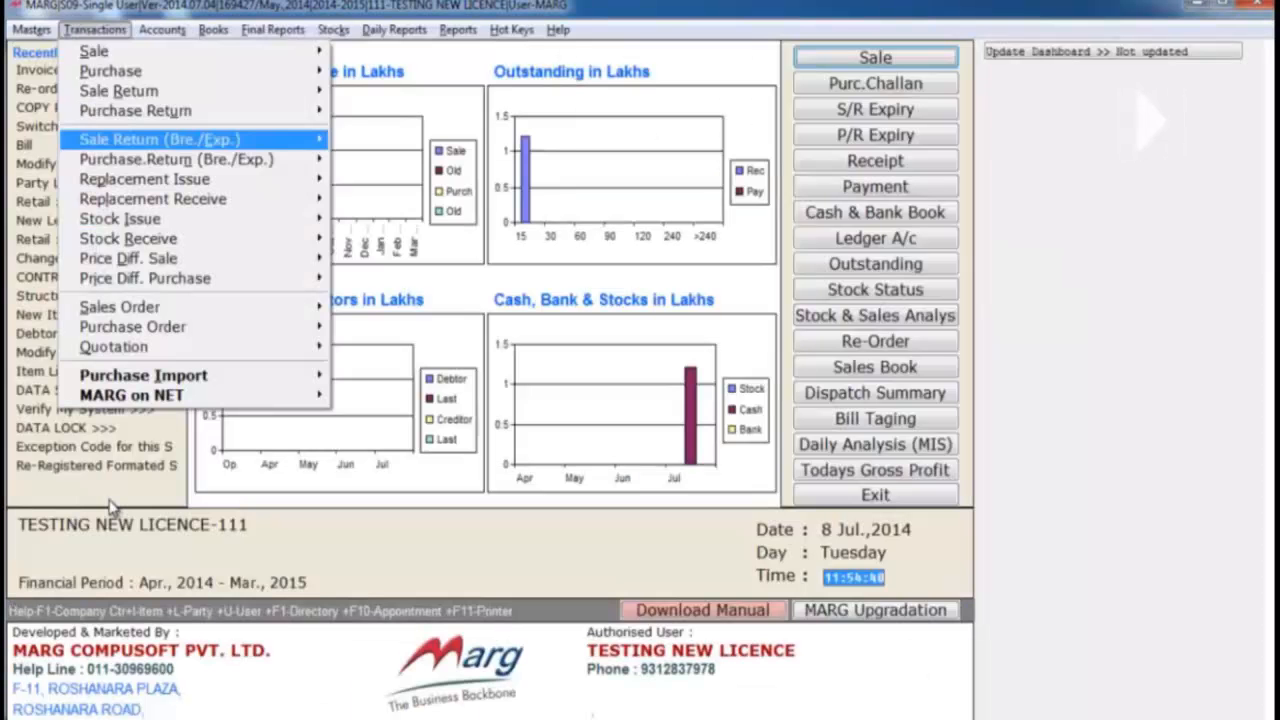
pyautogui.press('Down')
pyautogui.press('Down')
pyautogui.press('Down')
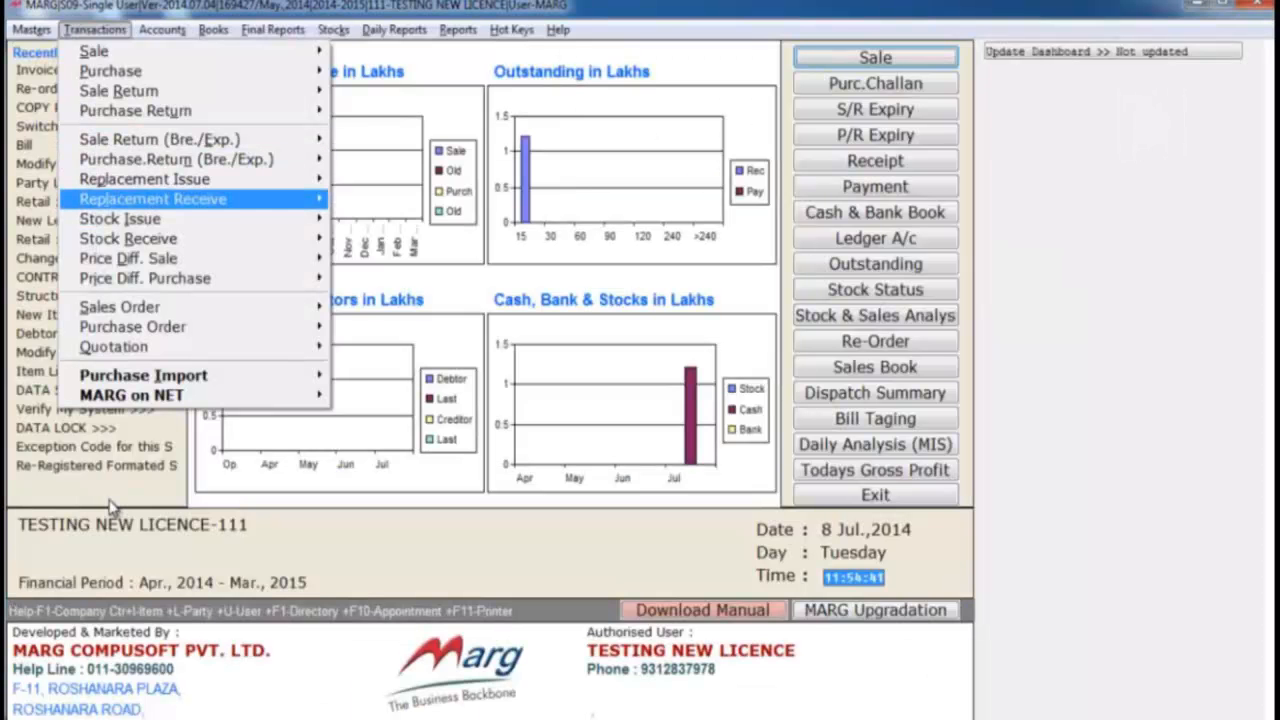
pyautogui.press('Down')
pyautogui.press('Down')
pyautogui.press('Up')
pyautogui.press('Right')
pyautogui.press('Down')
pyautogui.press('Return')
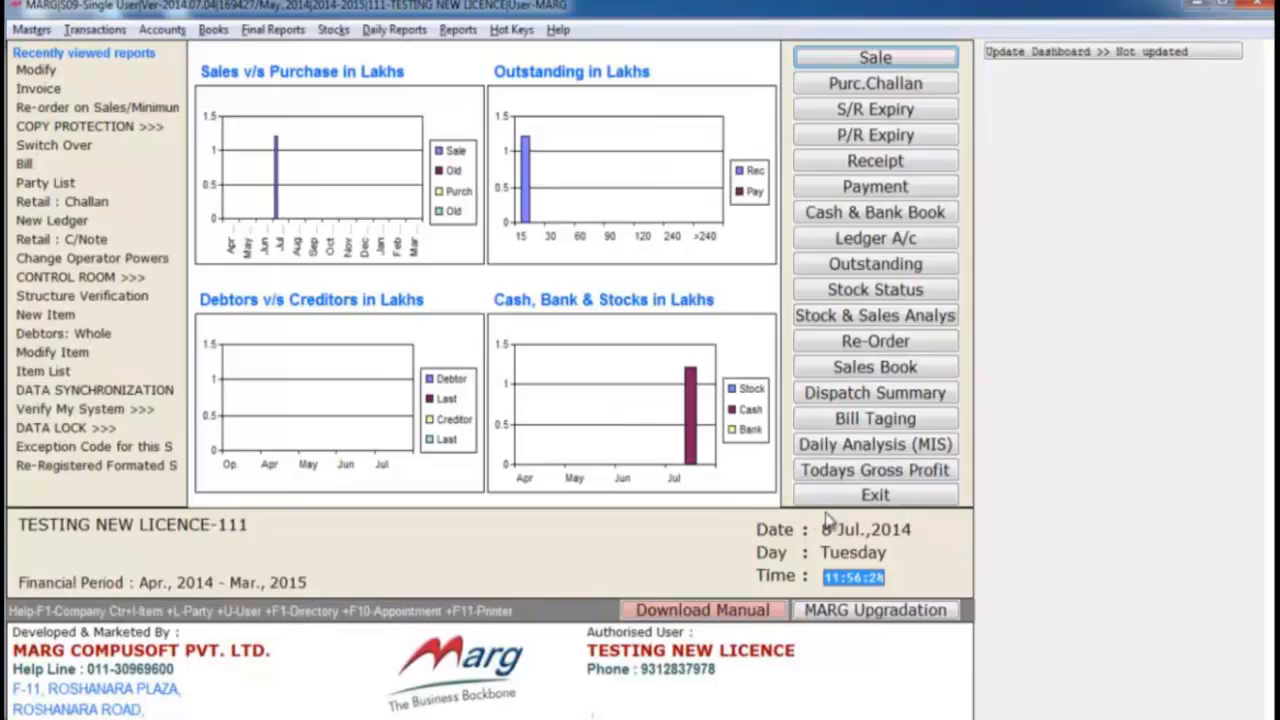
# - Exit the company and start a backup of its 2014 - 2015 data
pyautogui.click(843, 506)
pyautogui.press('Down')
pyautogui.press('Down')
pyautogui.press('Down')
pyautogui.press('Down')
pyautogui.press('Return')
pyautogui.press('Return')
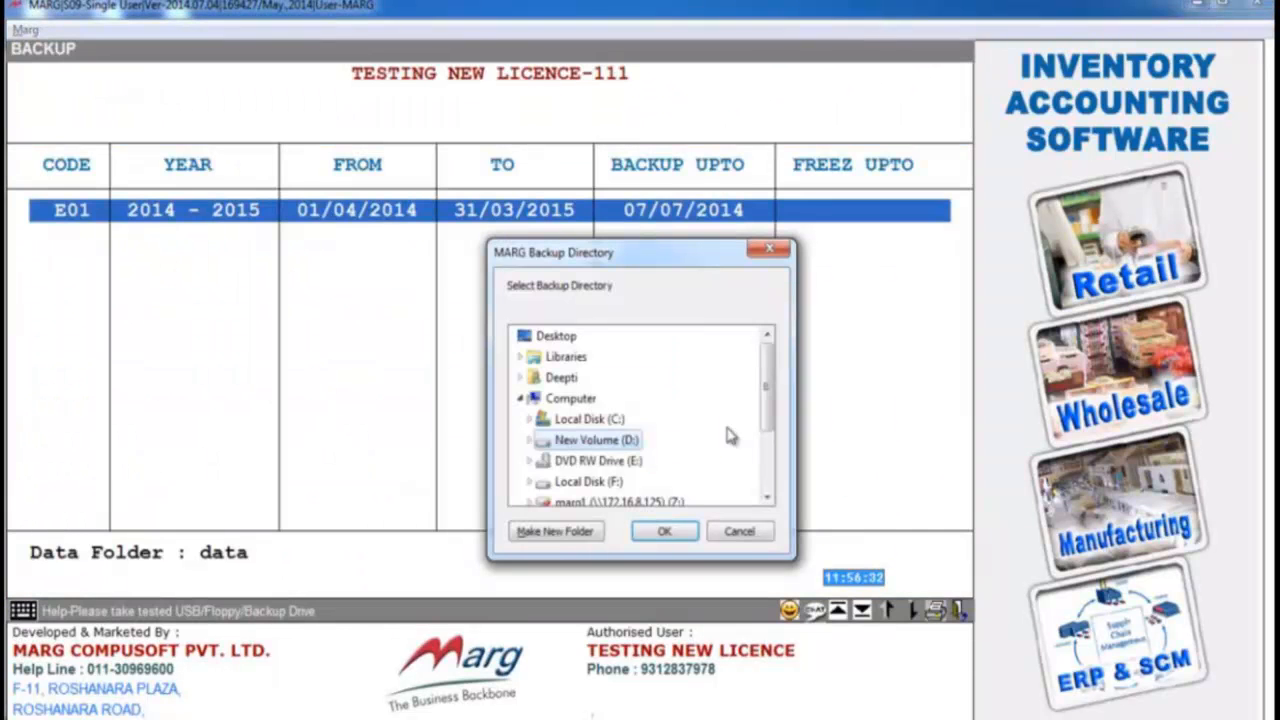
# - Choose the BACKUP folder on Local Disk (C:) as the backup directory and run the backup
pyautogui.doubleClick(612, 420)
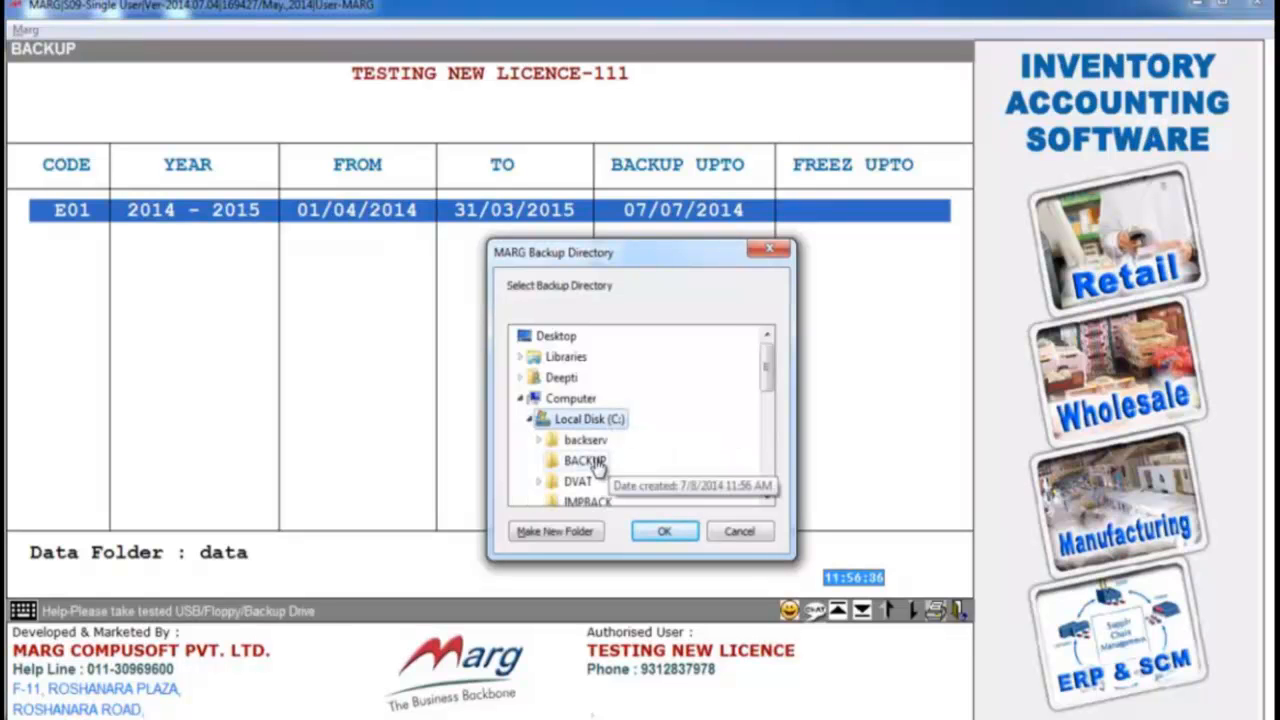
pyautogui.click(590, 461)
pyautogui.click(661, 535)
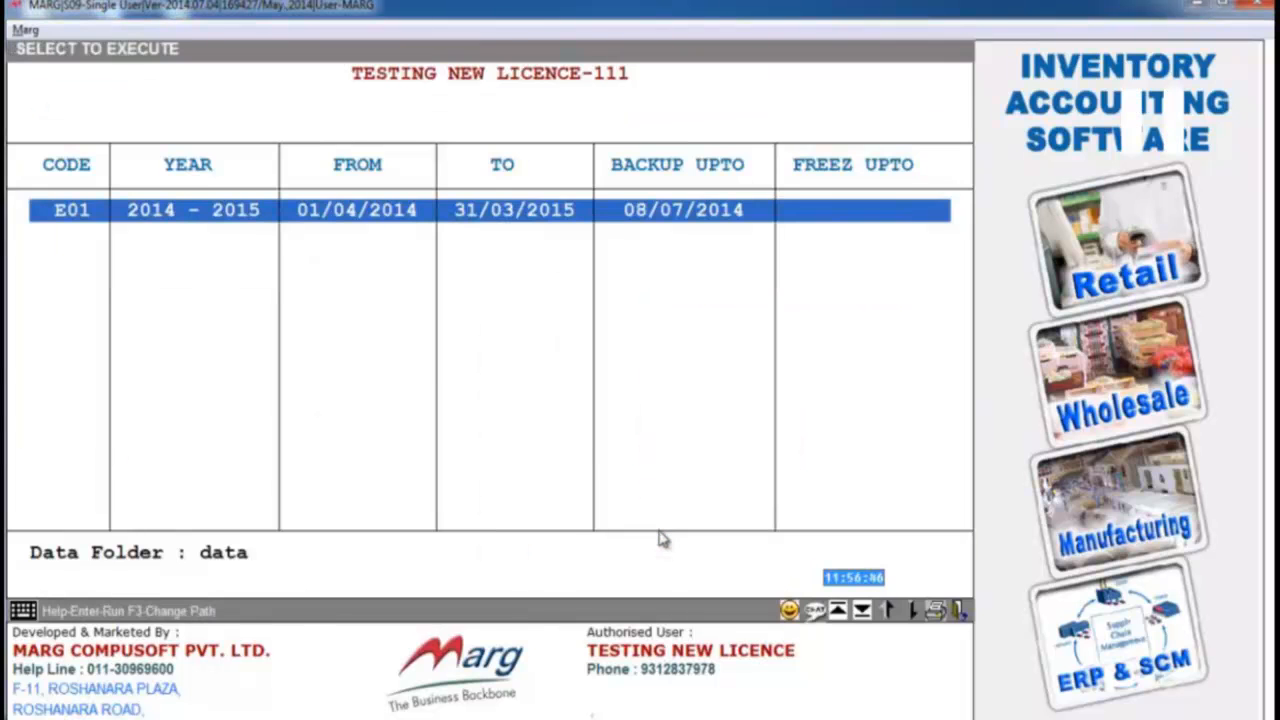
pyautogui.press('Return')
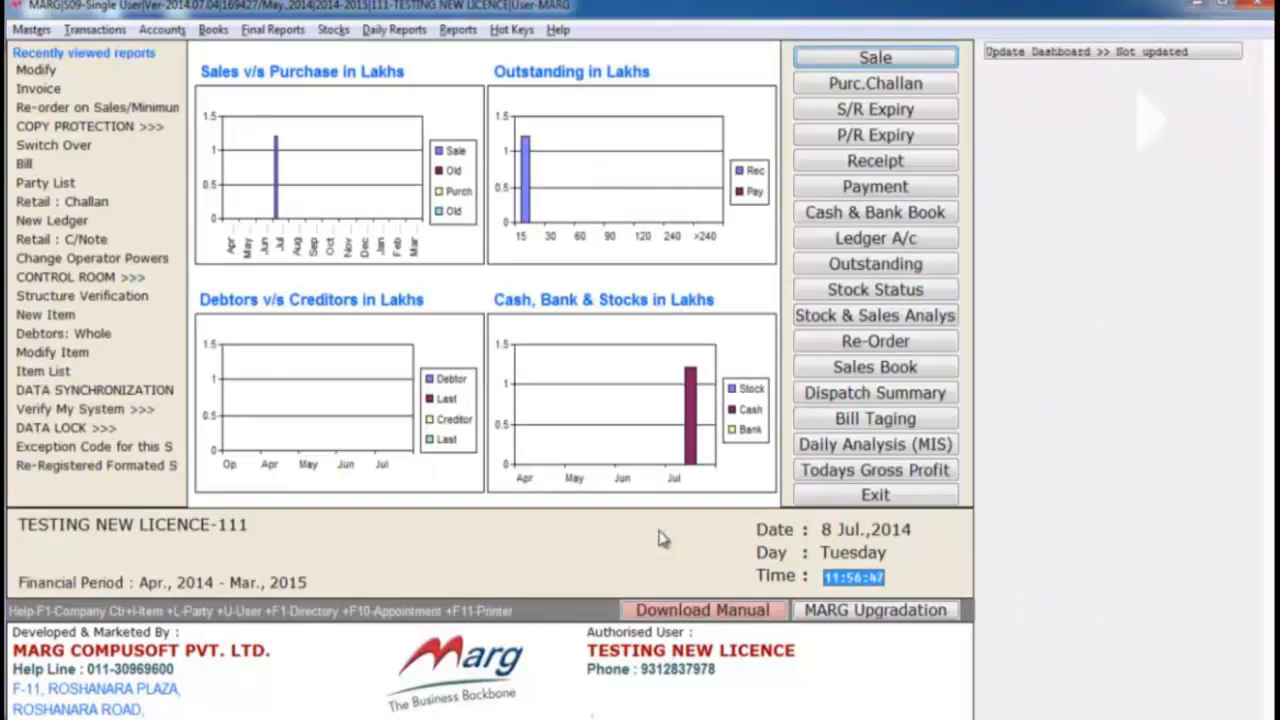
# - Open sale bill 00004 dated 07/07/2014 for modification
pyautogui.press('Down')
pyautogui.press('Return')
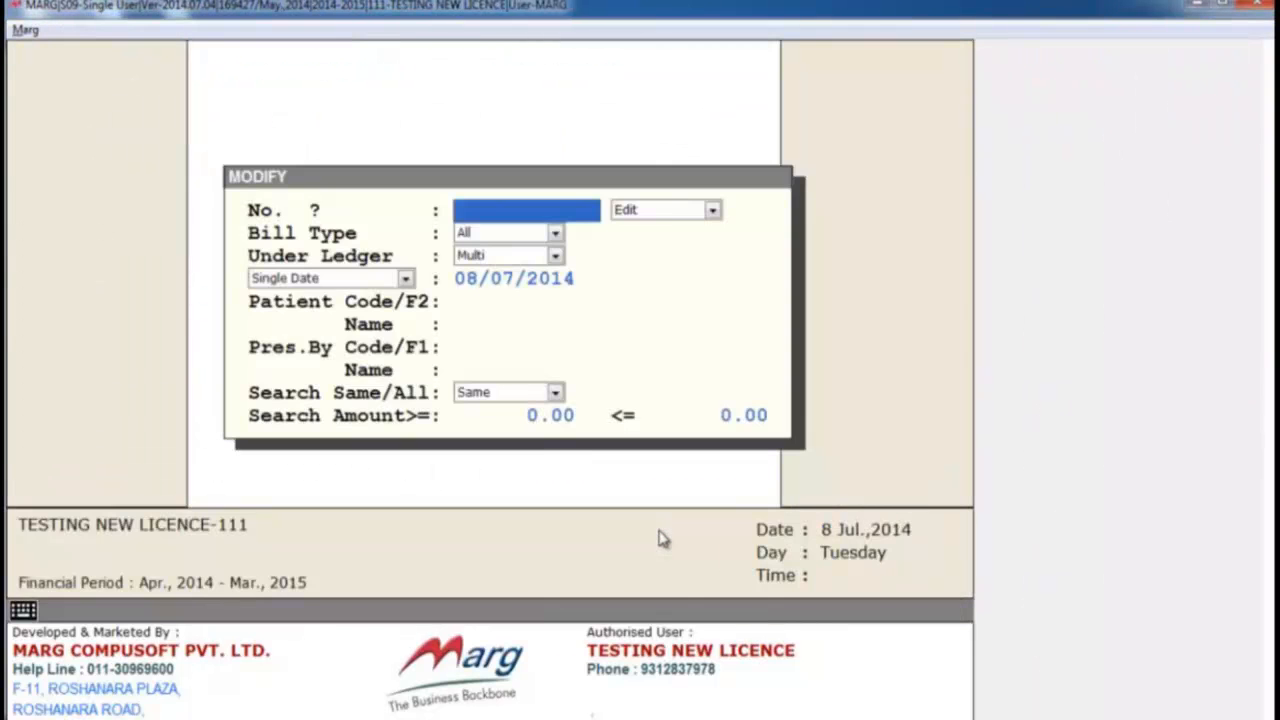
pyautogui.press('Return')
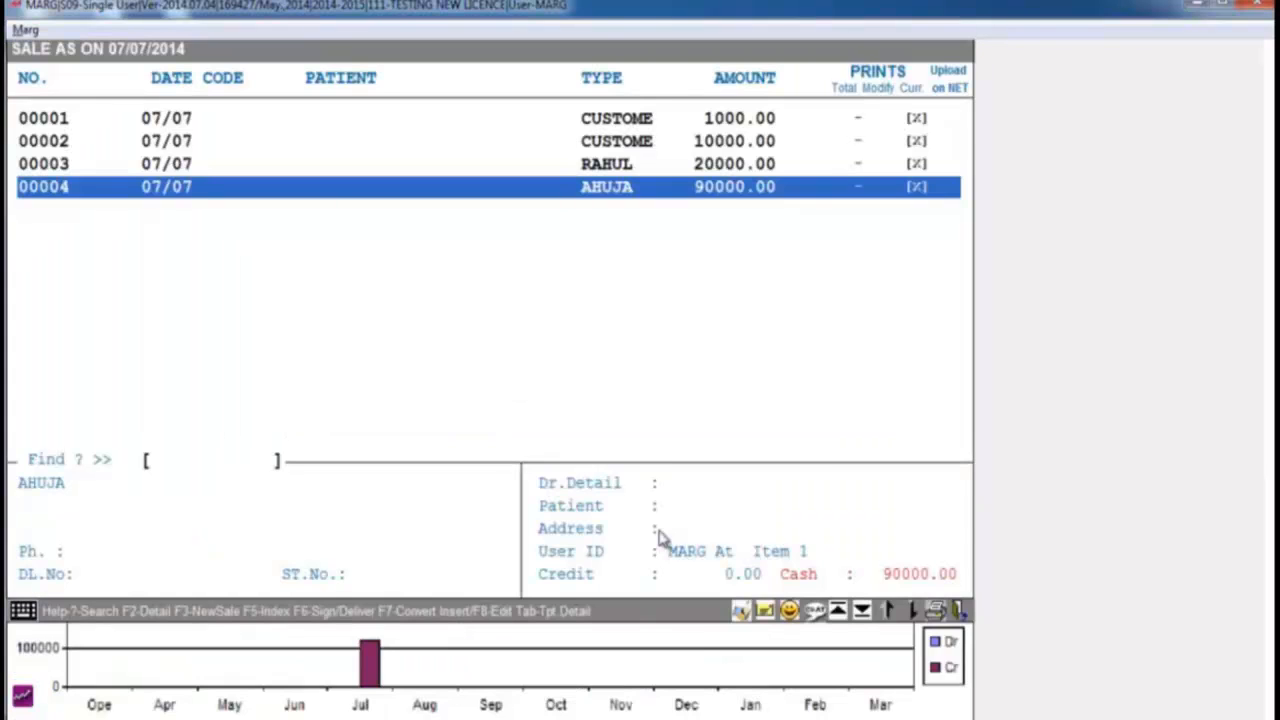
pyautogui.press('Return')
# - Delete sale bill 00004 dated 07/07/2014 and confirm the deletion of the voucher
pyautogui.press('Right')
pyautogui.press('Right')
pyautogui.press('Right')
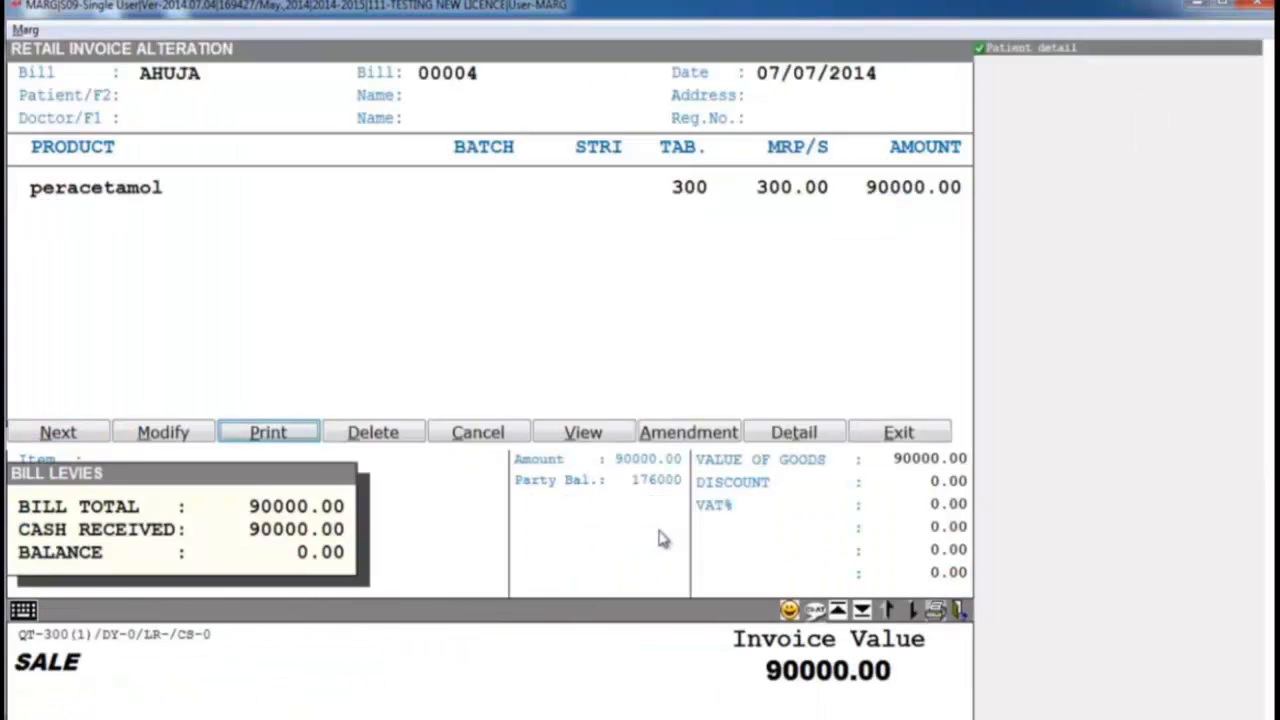
pyautogui.press('Return')
pyautogui.press('Right')
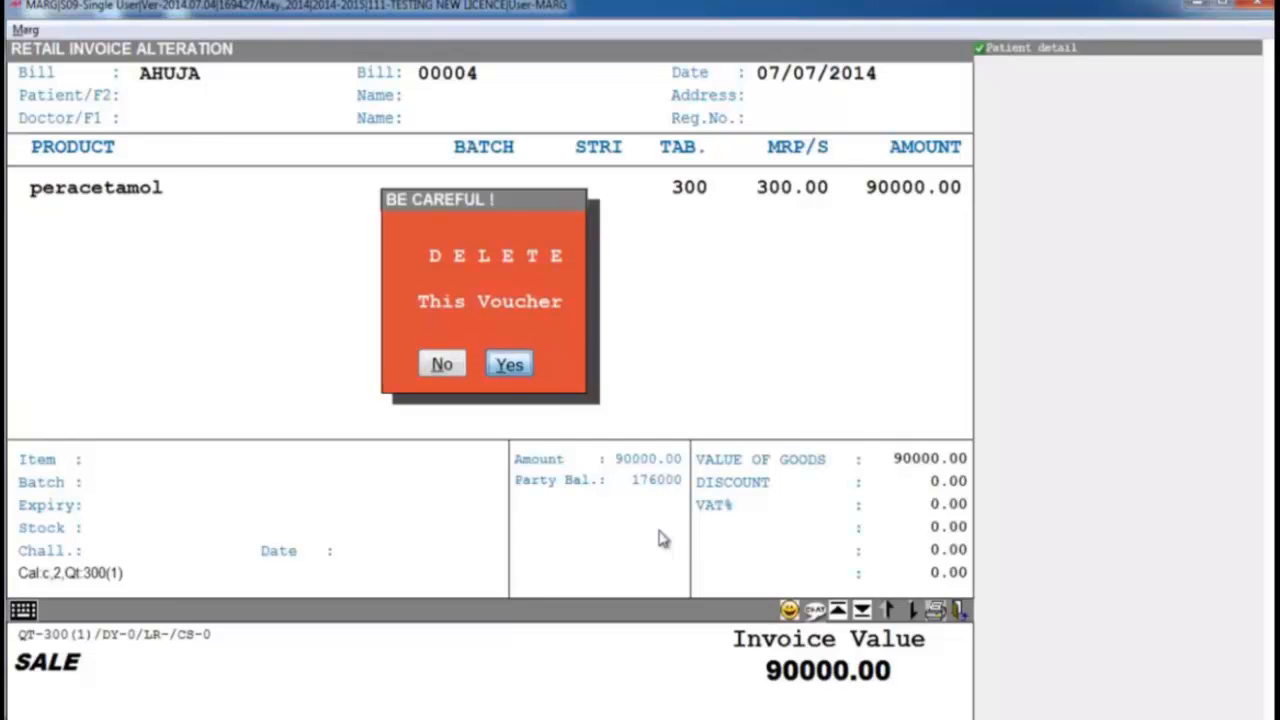
pyautogui.press('Return')
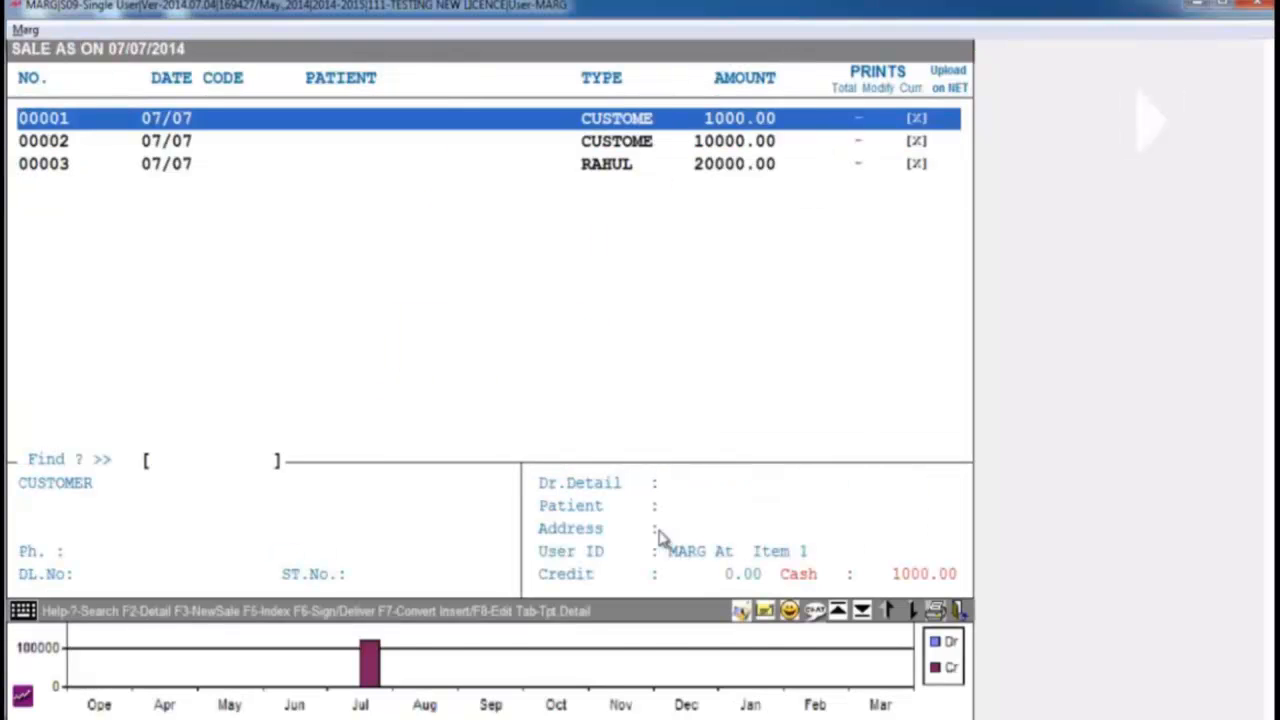
# - Leave the sale bills and open the list of stock issue challans as on 07/07/2014
pyautogui.press('Escape')
pyautogui.hotkey('alt', 't')
pyautogui.press('Down')
pyautogui.press('Down')
pyautogui.press('Down')
pyautogui.press('Down')
pyautogui.press('Down')
pyautogui.press('Down')
pyautogui.press('Down')
pyautogui.press('Down')
pyautogui.press('Return')
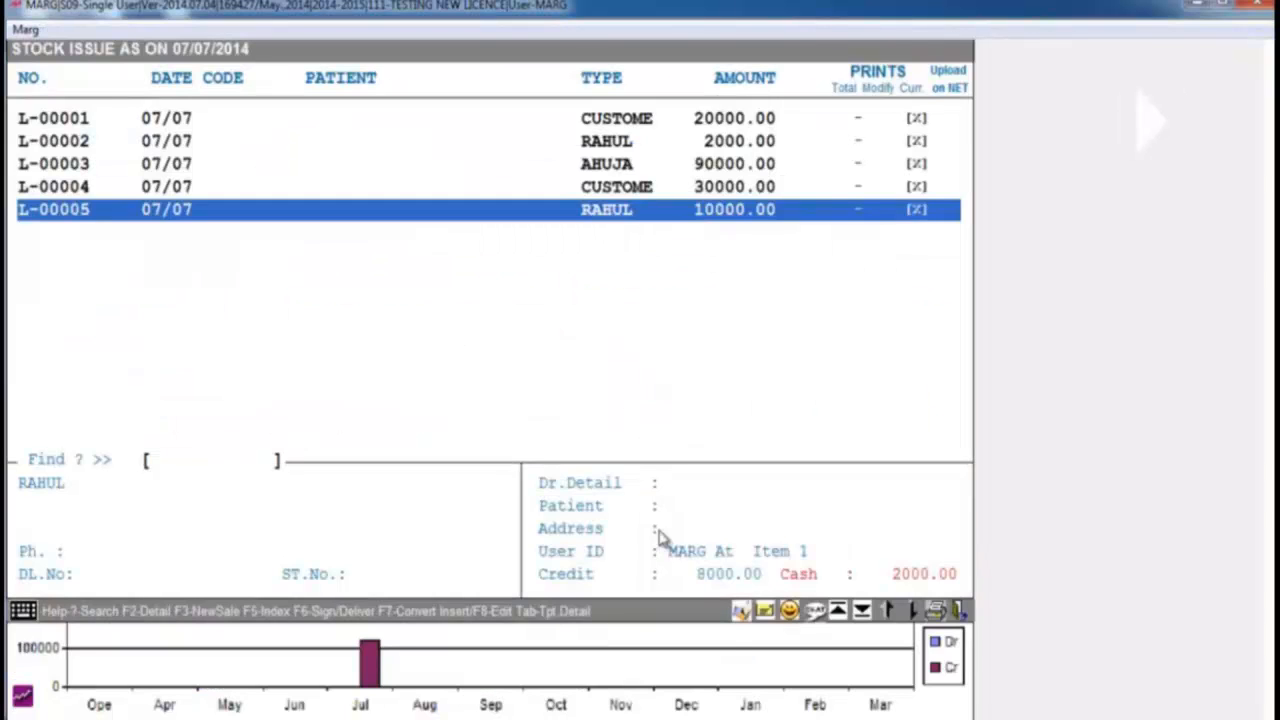
# - Delete stock issue challan L-00005 and confirm the deletion of the voucher
pyautogui.press('Return')
pyautogui.press('Right')
pyautogui.press('Right')
pyautogui.press('Right')
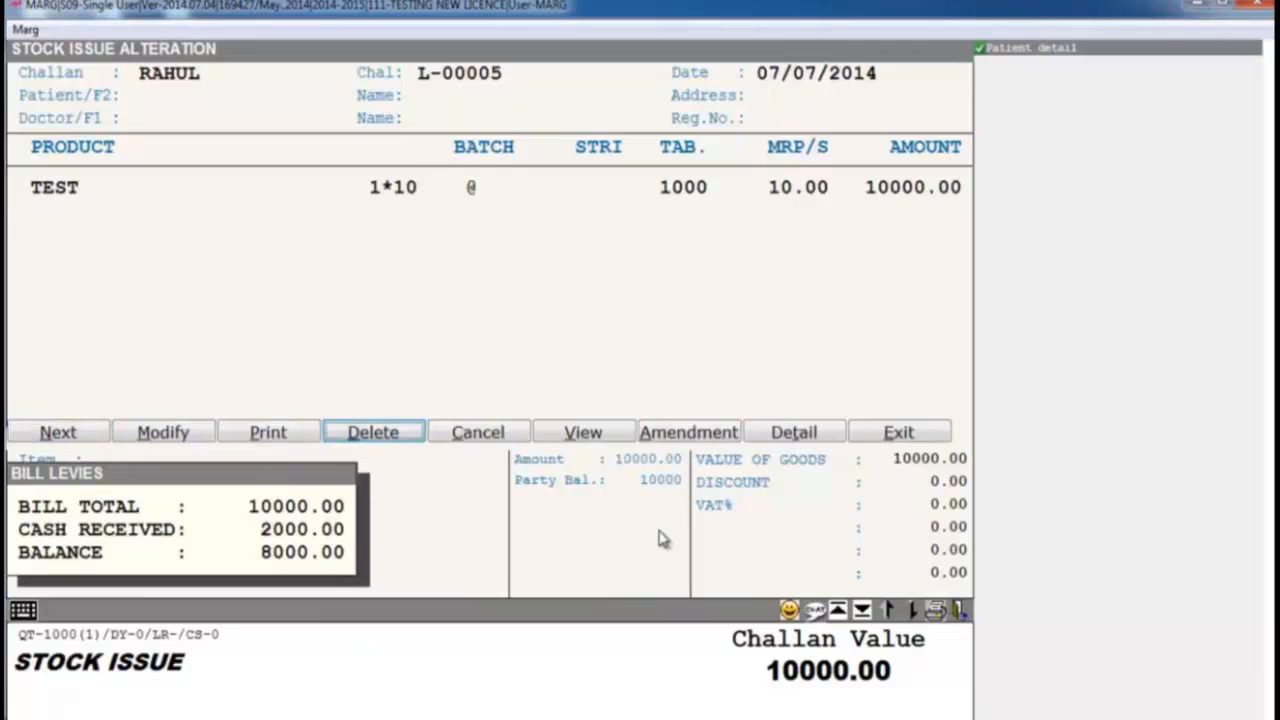
pyautogui.press('Return')
pyautogui.press('Right')
pyautogui.press('Return')
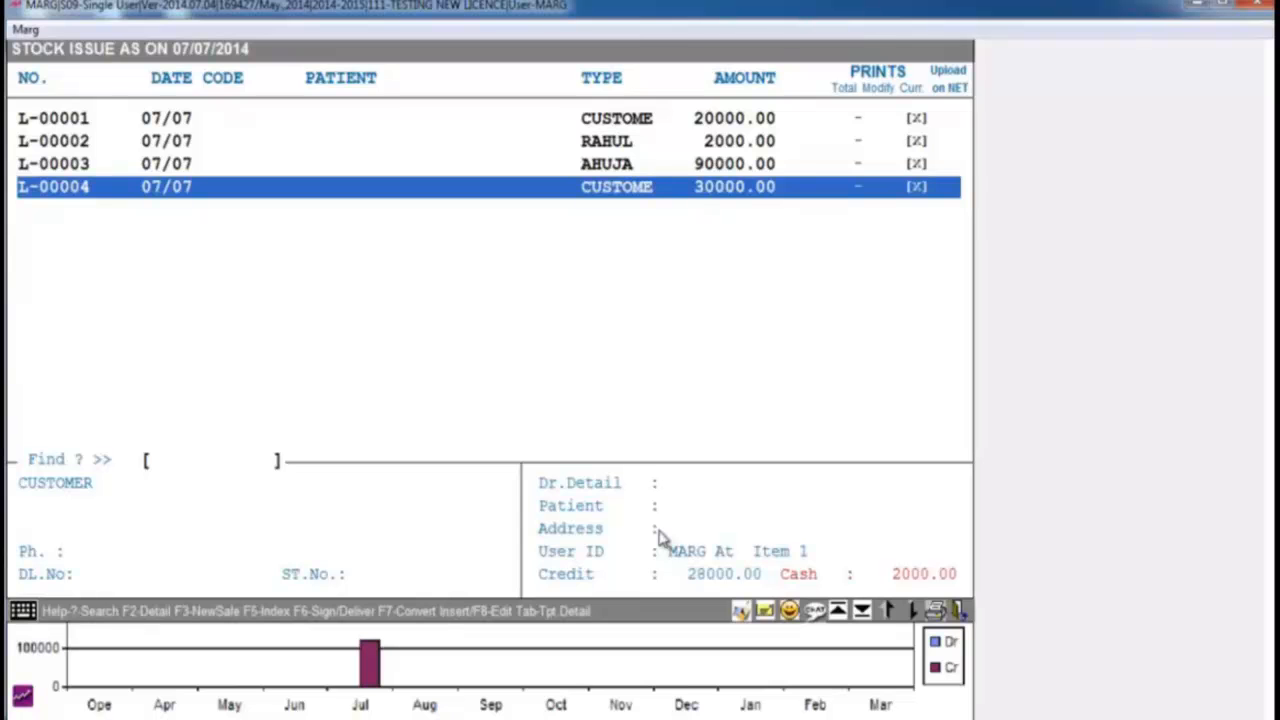
# - Exit the company and start Restore of Financial Year for TESTING NEW LICENCE
pyautogui.press('Escape')
pyautogui.press('Escape')
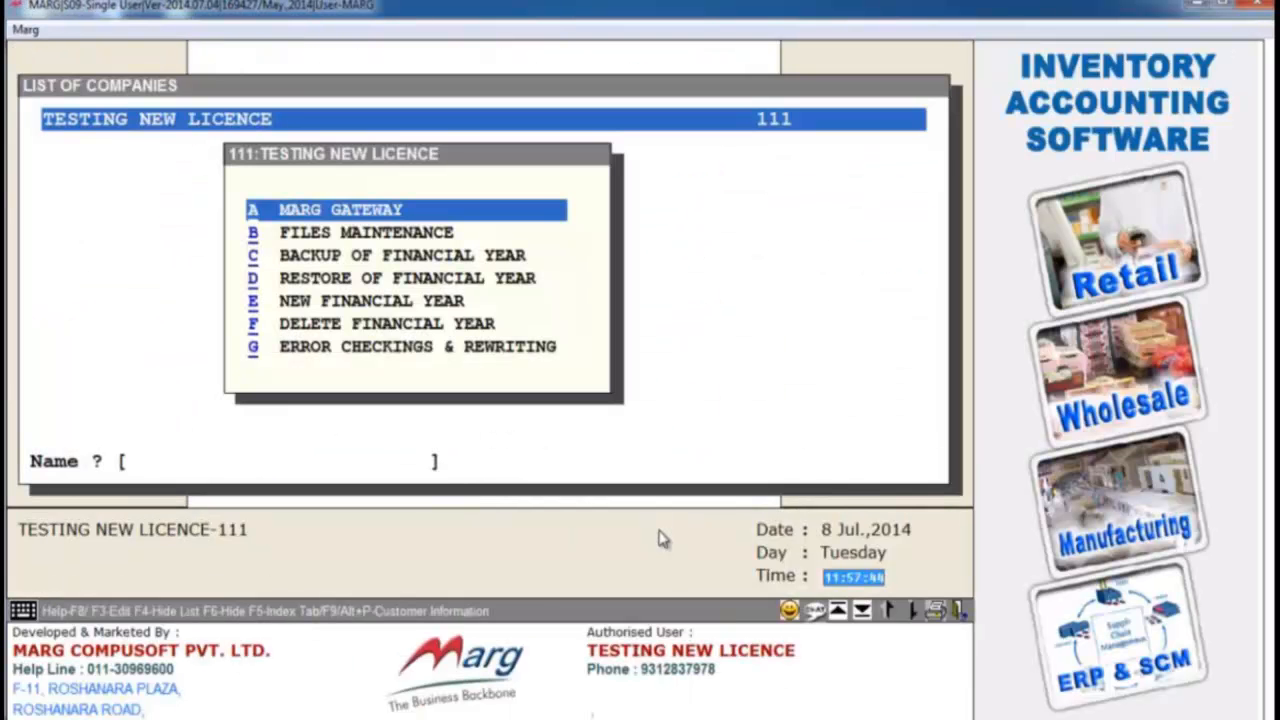
pyautogui.press('Down')
pyautogui.press('Down')
pyautogui.press('Down')
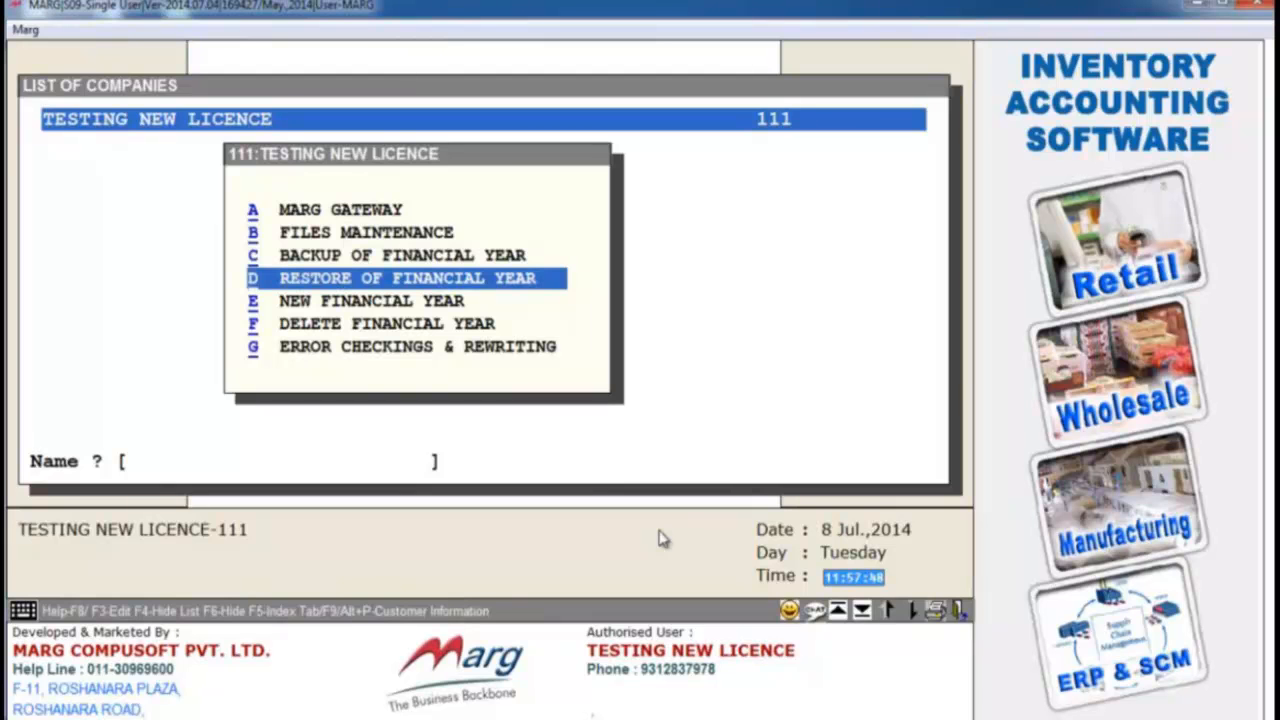
pyautogui.press('Return')
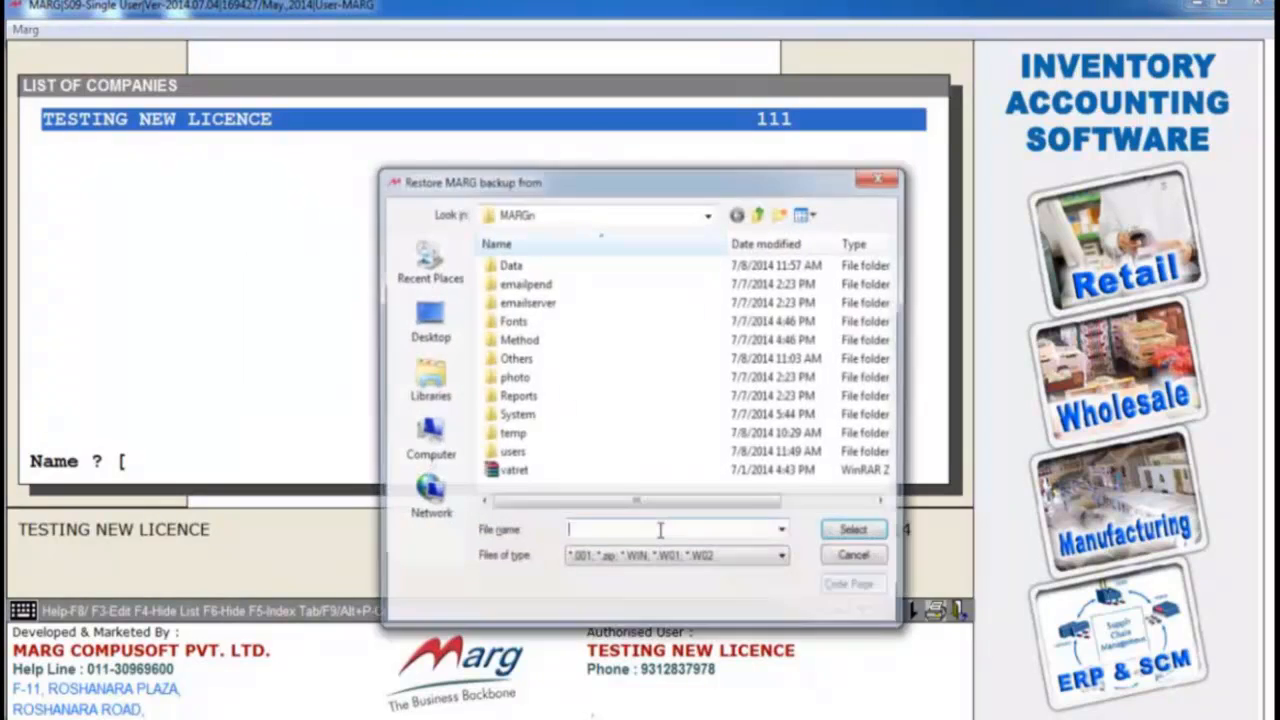
# - Choose the backup file 111-testing-20140401-20150331.w02 in the BACKUP folder on Local Disk (C:) for the restore
pyautogui.click(425, 455)
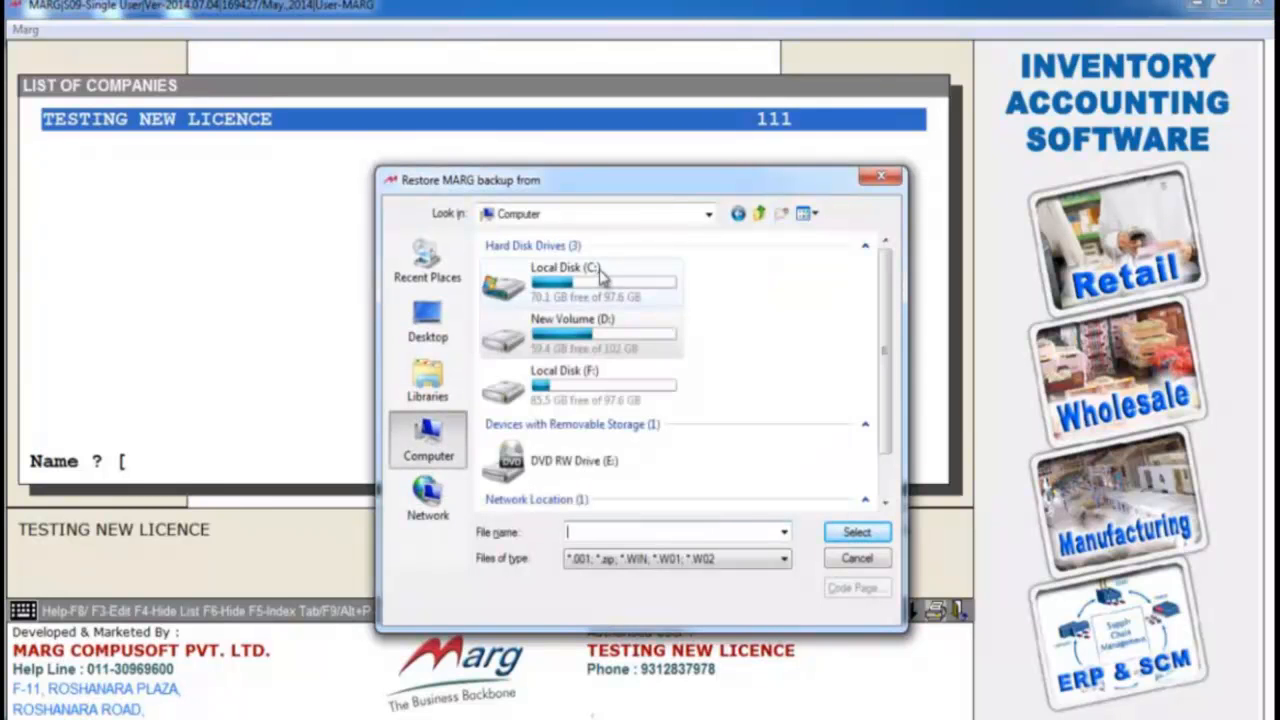
pyautogui.doubleClick(599, 268)
pyautogui.doubleClick(576, 285)
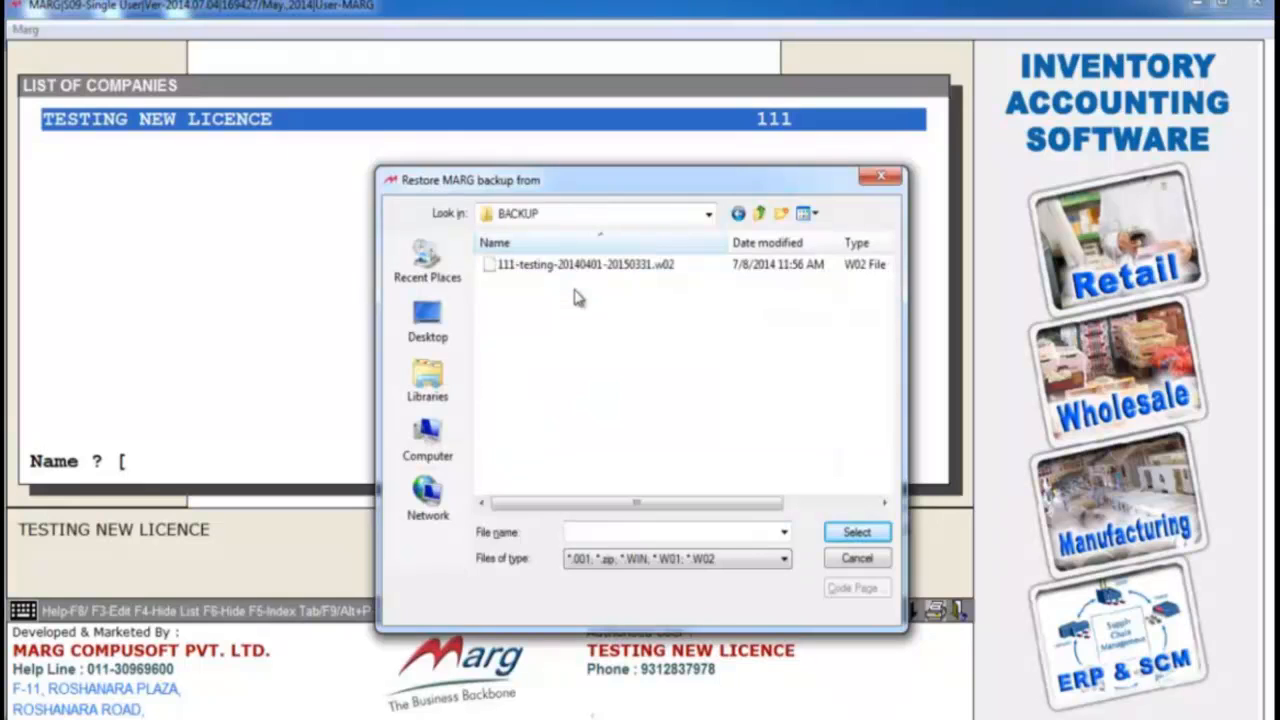
pyautogui.click(580, 270)
pyautogui.doubleClick(580, 272)
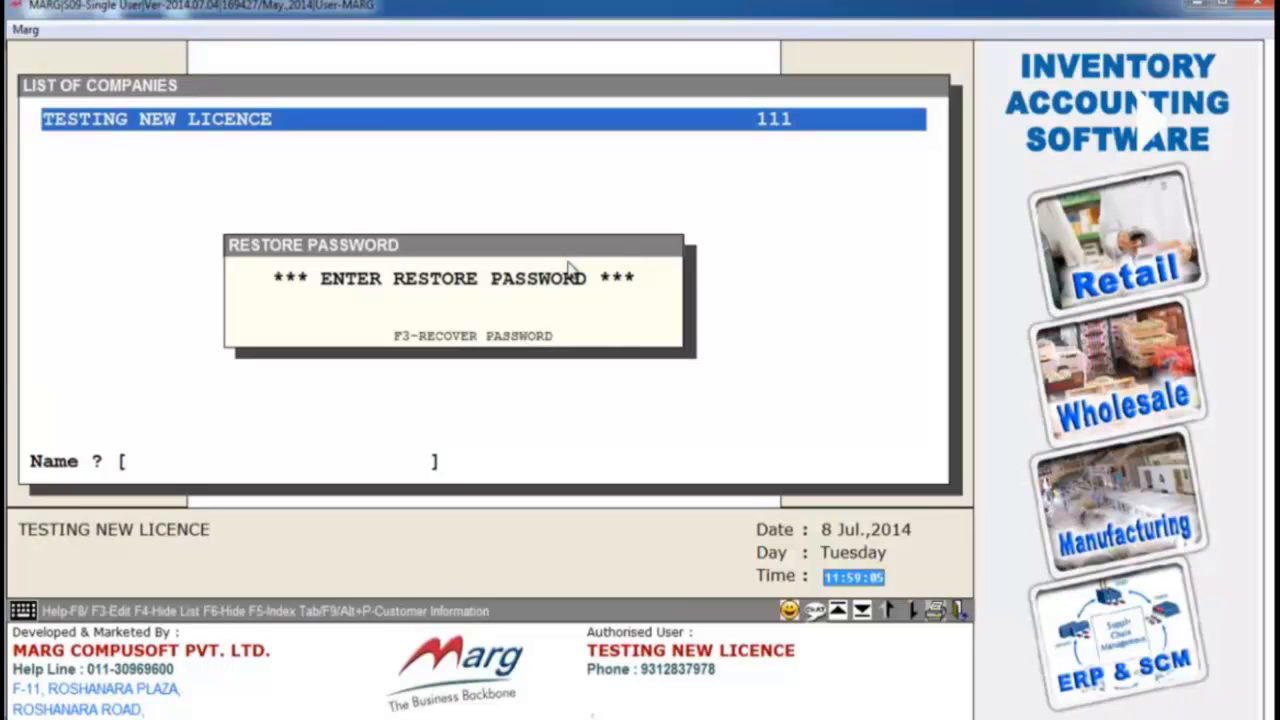
# - Confirm the restore password, run the restore and open the company's data for the financial year 2014 - 2015
pyautogui.press('Return')
pyautogui.press('Right')
pyautogui.press('Right')
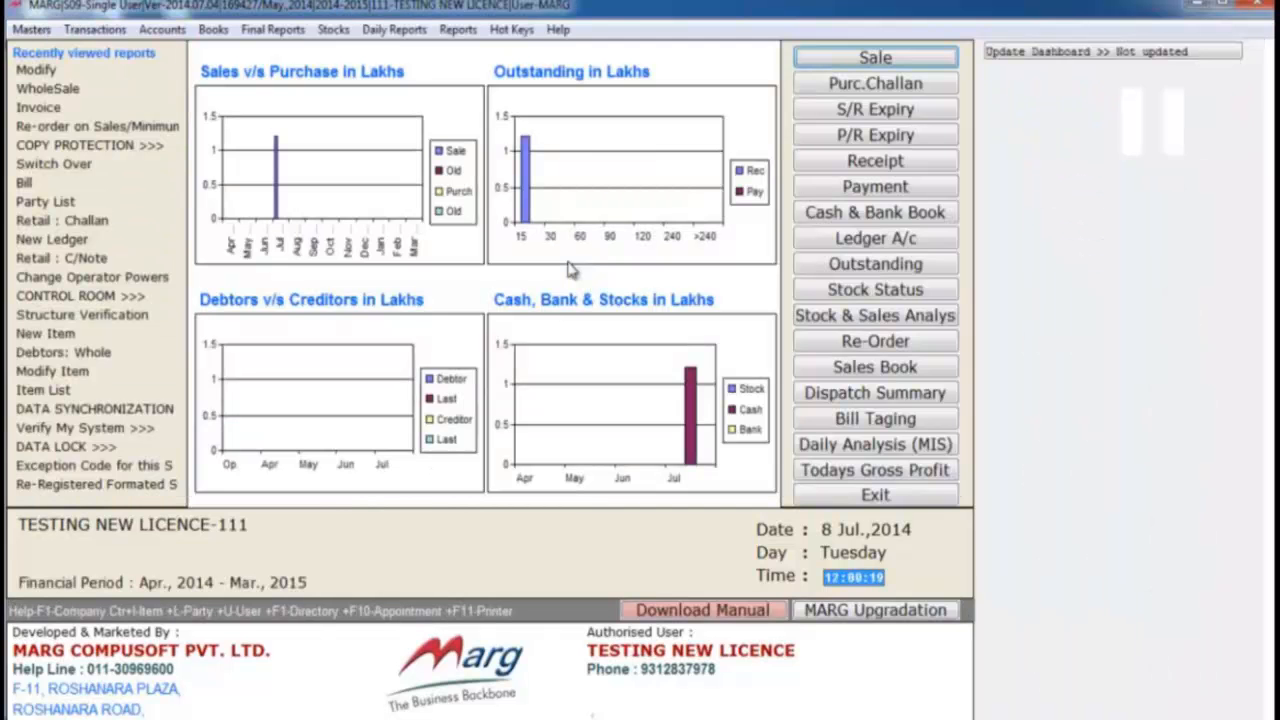
# - View the list of sale bills as on 07/07/2014 to check for bill 00004
pyautogui.press('Down')
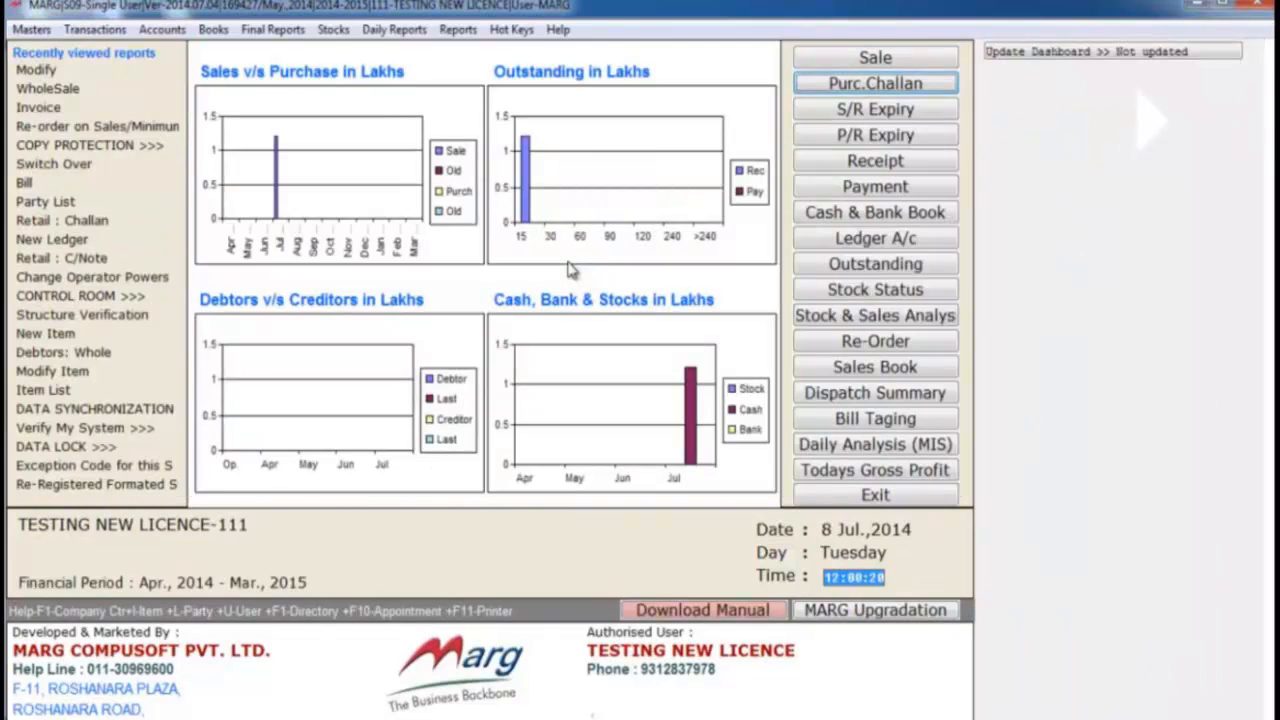
pyautogui.press('Down')
pyautogui.press('Down')
pyautogui.press('Down')
pyautogui.press('Down')
pyautogui.press('Down')
pyautogui.press('Down')
pyautogui.press('Down')
pyautogui.press('Down')
pyautogui.press('Down')
pyautogui.press('Down')
pyautogui.press('Down')
pyautogui.press('Down')
pyautogui.press('Return')
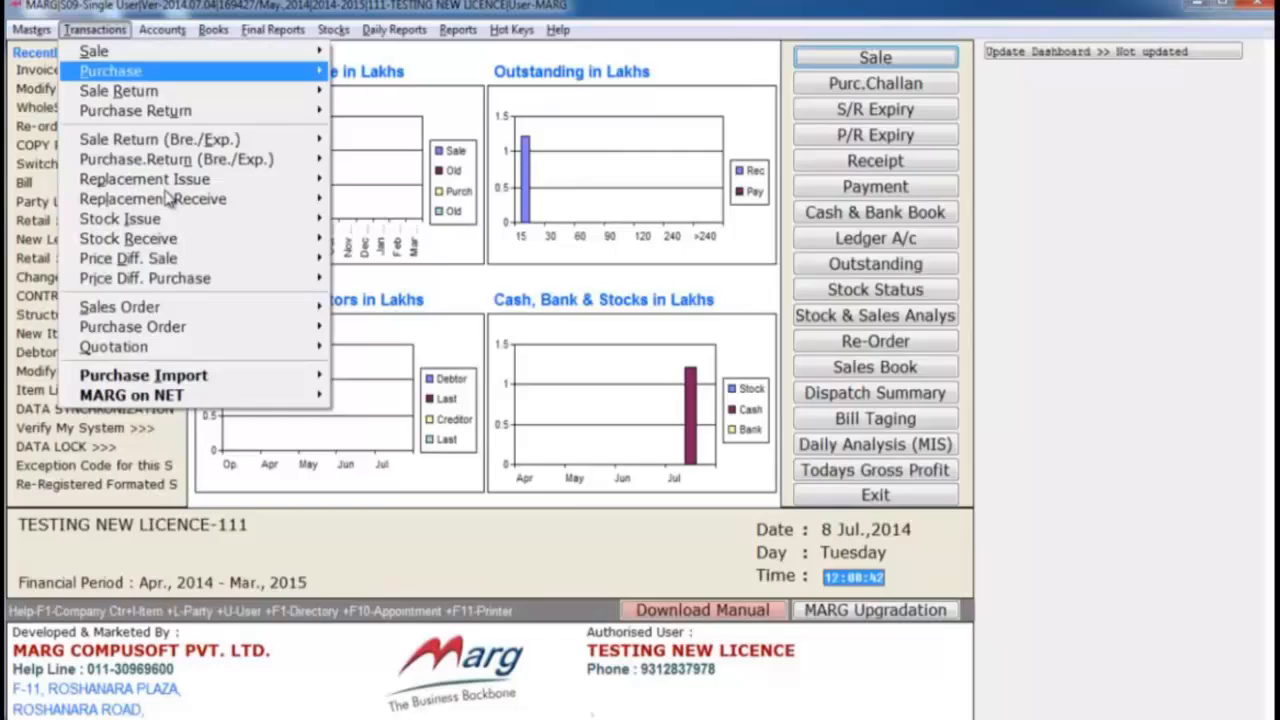
# - View the list of stock issue challans as on 07/07/2014 and go through it to challan L-00004
pyautogui.click(160, 180)
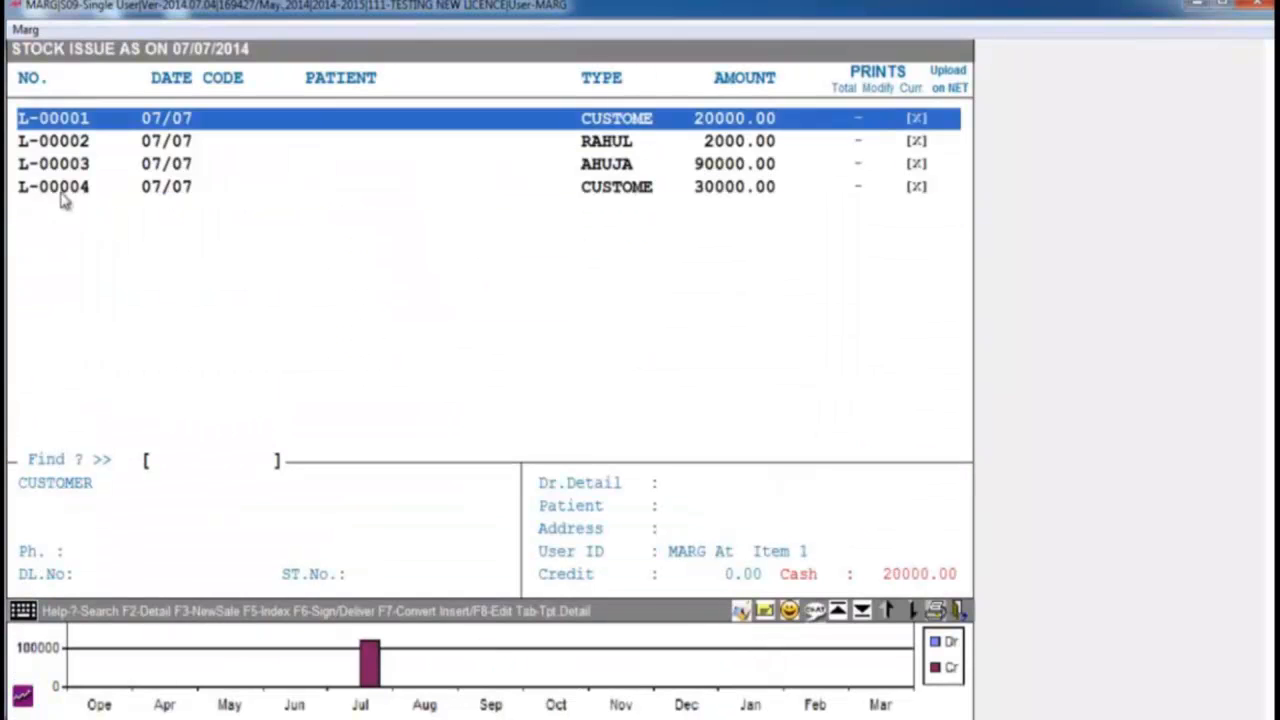
pyautogui.press('Down')
pyautogui.press('Down')
pyautogui.press('Down')
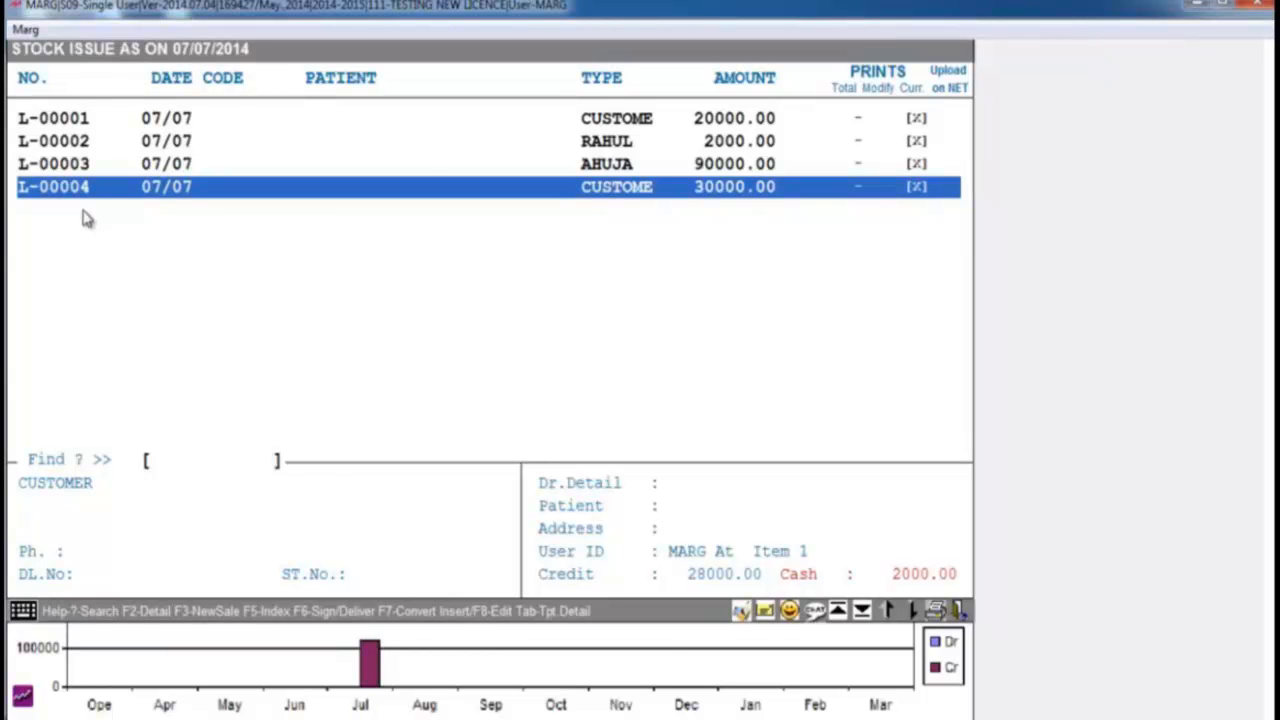
# - Close the stock issue list and exit the company TESTING NEW LICENCE
pyautogui.press('Escape')
pyautogui.press('Down')
pyautogui.press('Down')
pyautogui.press('Down')
pyautogui.press('Down')
pyautogui.press('Down')
pyautogui.press('Down')
pyautogui.press('Down')
pyautogui.press('Down')
pyautogui.press('Down')
pyautogui.press('Down')
pyautogui.press('Down')
pyautogui.press('Down')
pyautogui.press('Down')
pyautogui.press('Down')
pyautogui.press('Down')
pyautogui.press('Down')
pyautogui.press('Down')
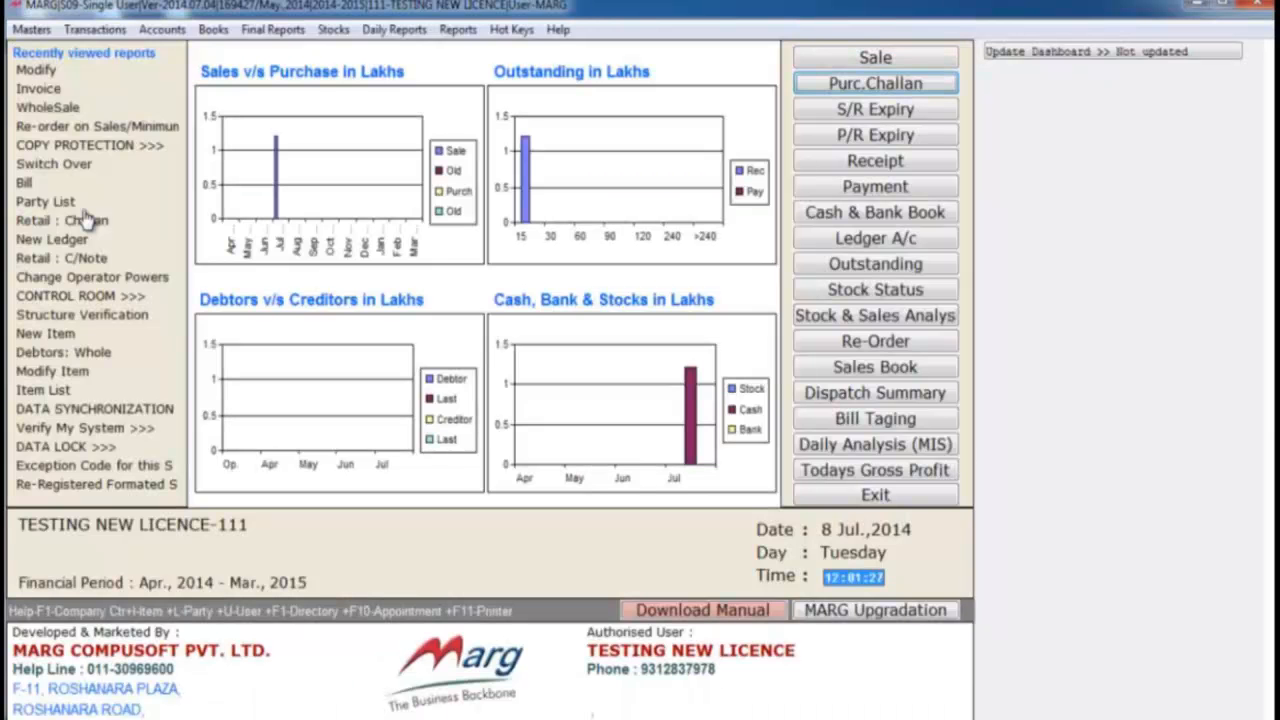
pyautogui.press('Down')
pyautogui.press('Down')
pyautogui.press('Down')
pyautogui.press('Down')
pyautogui.press('Down')
pyautogui.press('Down')
pyautogui.press('Down')
pyautogui.press('Down')
pyautogui.press('Down')
pyautogui.press('Down')
pyautogui.press('Down')
pyautogui.press('Down')
pyautogui.press('Down')
pyautogui.press('Down')
pyautogui.press('Down')
pyautogui.press('Down')
pyautogui.press('Down')
pyautogui.press('Down')
pyautogui.press('Down')
pyautogui.press('Down')
pyautogui.press('Up')
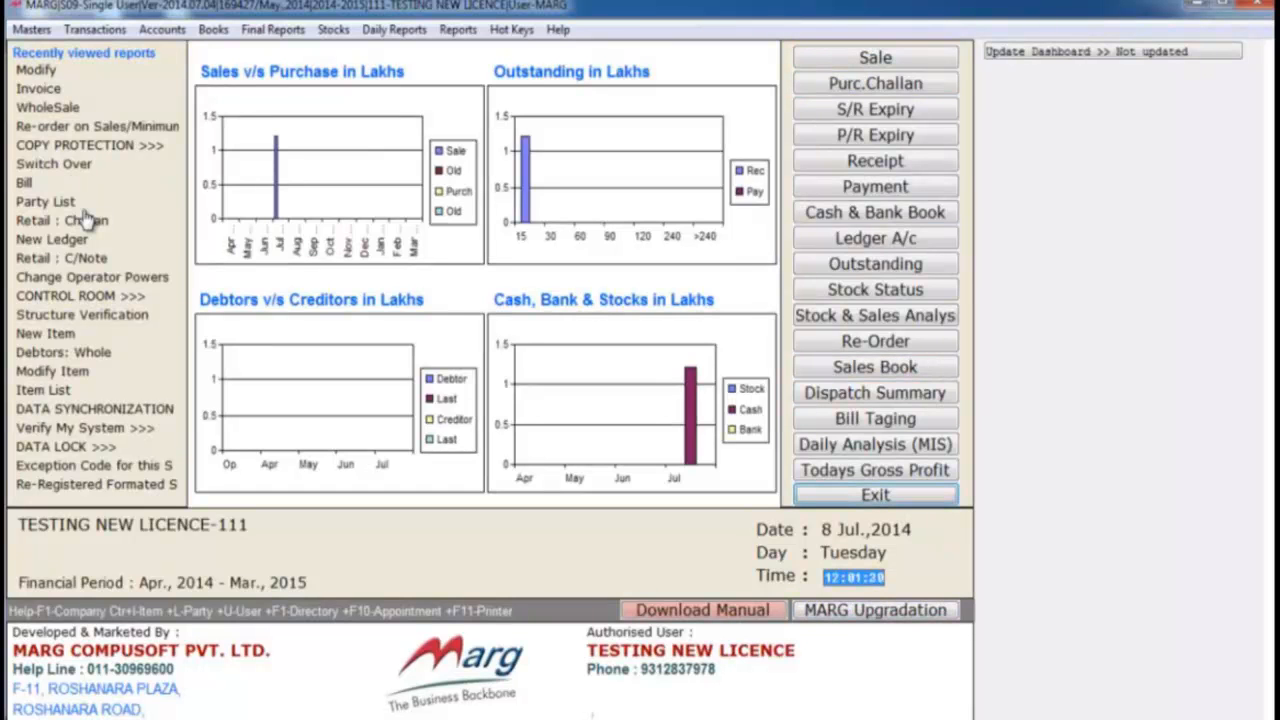
pyautogui.press('Return')
# - Start the restore of the financial year once more and enter the restore password
pyautogui.write('d')
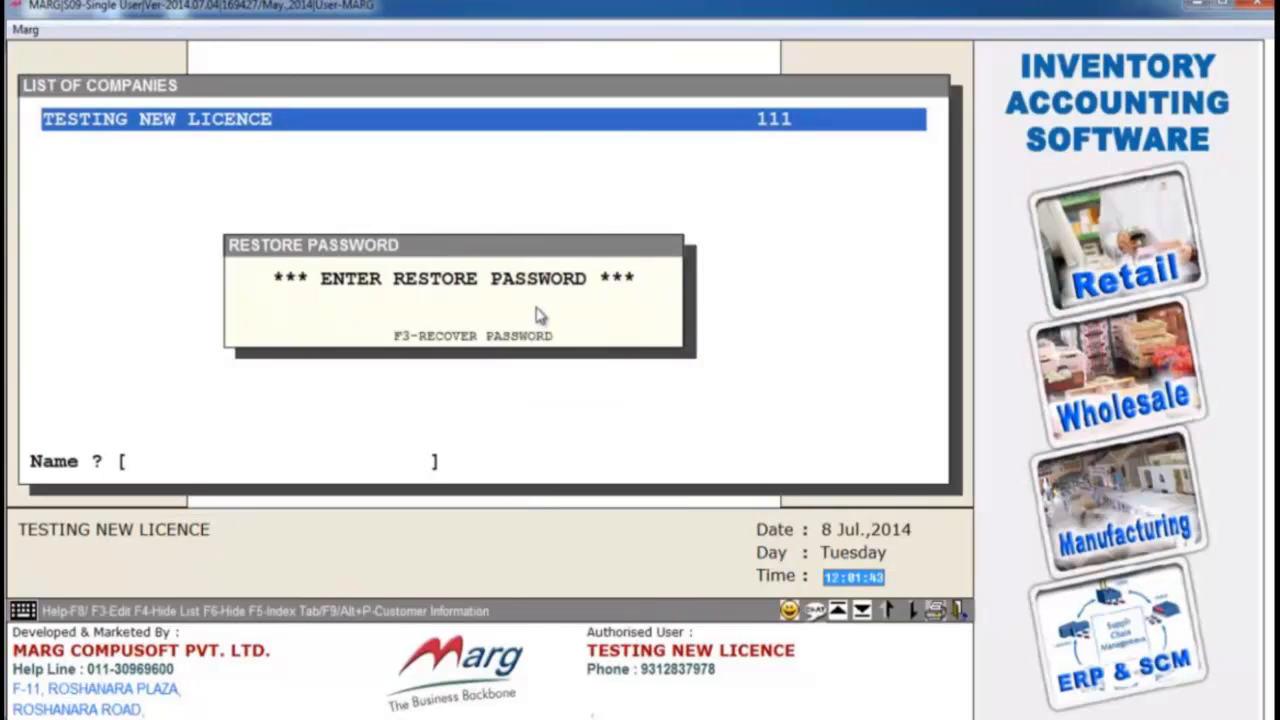
pyautogui.write('****')
pyautogui.press('Return')
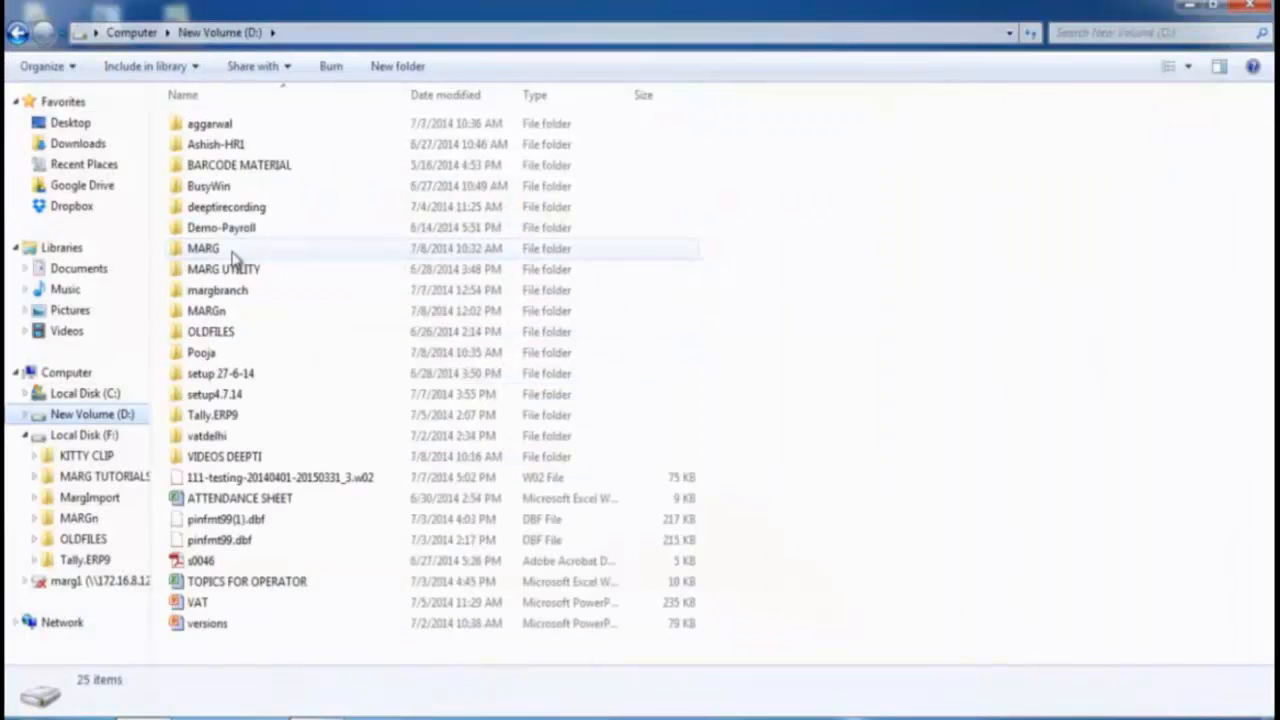
# - In Windows Explorer, select the MARGn folder on New Volume (D:) and go to Local Disk (F:)
pyautogui.doubleClick(238, 313)
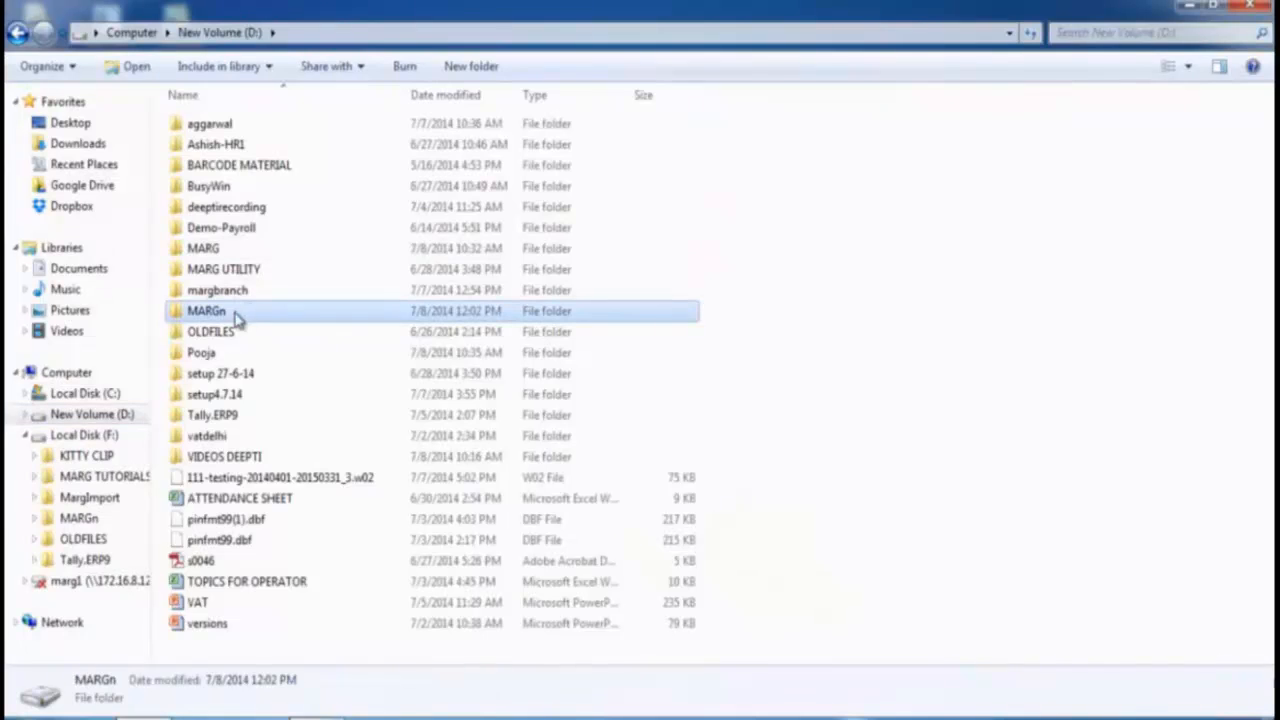
pyautogui.click(92, 438)
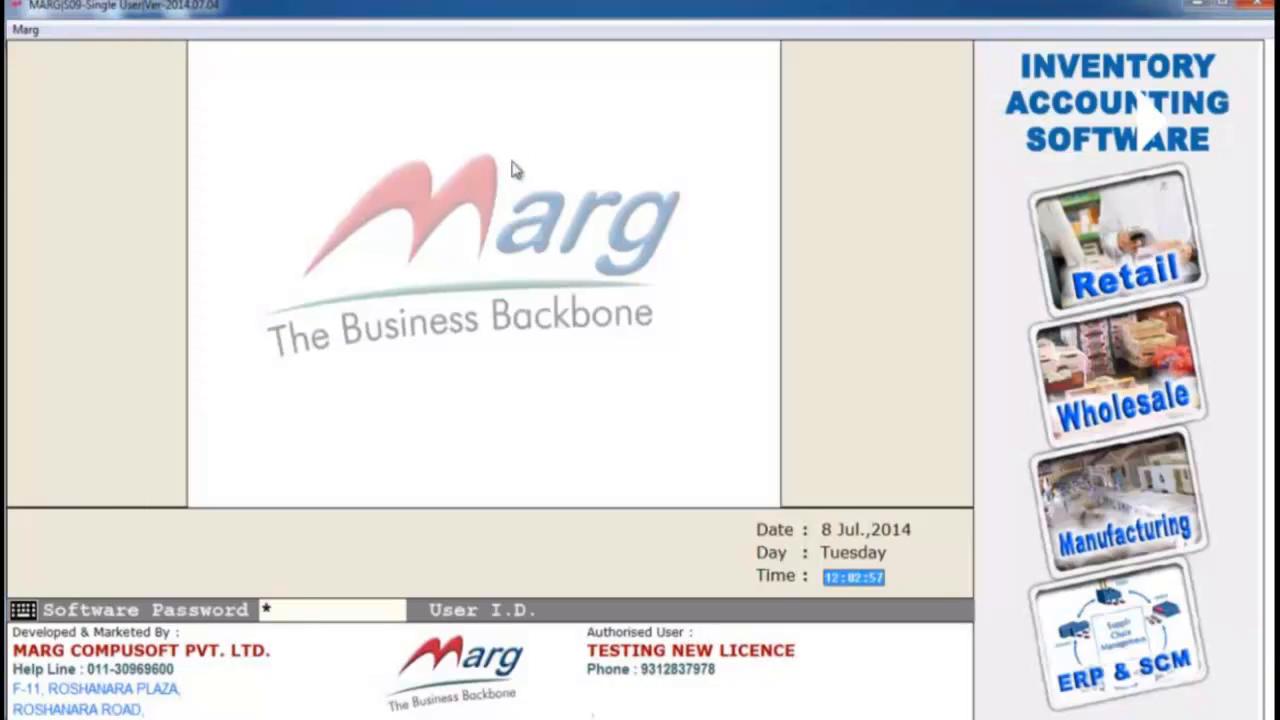
# - Switch to Marg and log in with the user ID and the software password
pyautogui.write('***')
pyautogui.press('Return')
pyautogui.write('****')
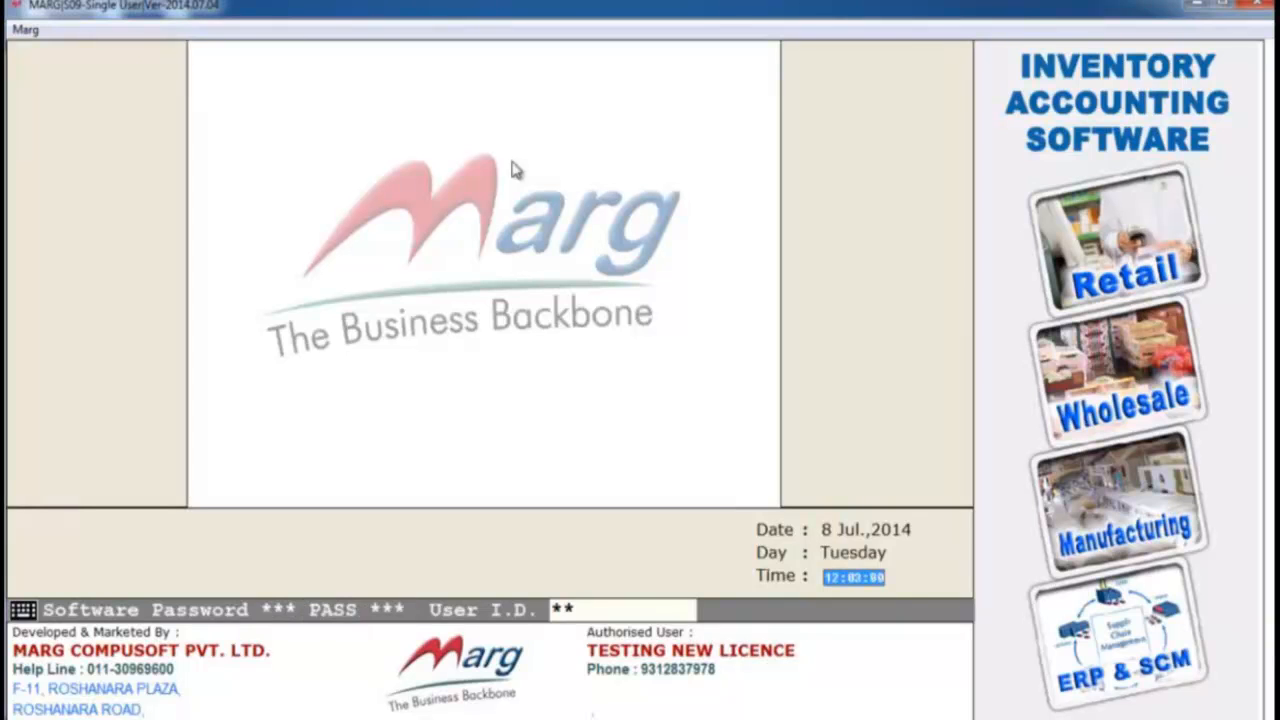
pyautogui.press('Return')
pyautogui.press('Return')
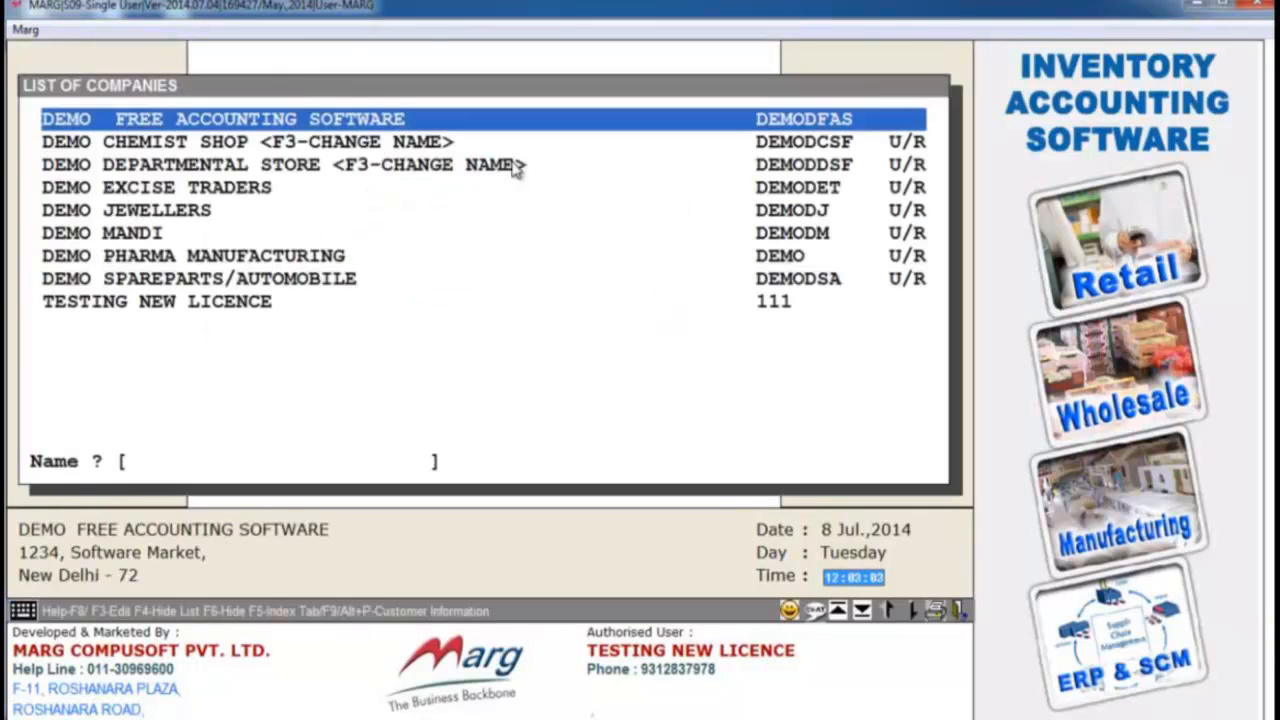
# - Find the company with TEST, open its 2014 - 2015 data and select Ignore for the copy protection error
pyautogui.write('TEST')
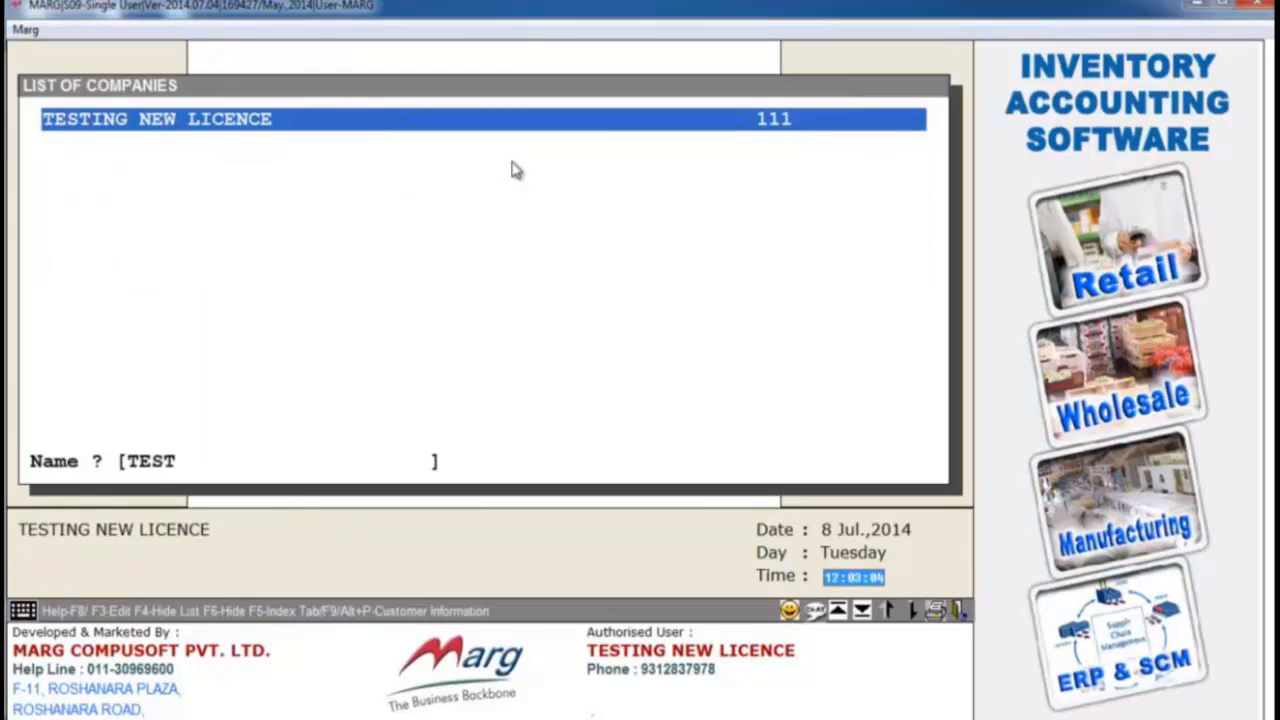
pyautogui.press('Return')
pyautogui.press('Return')
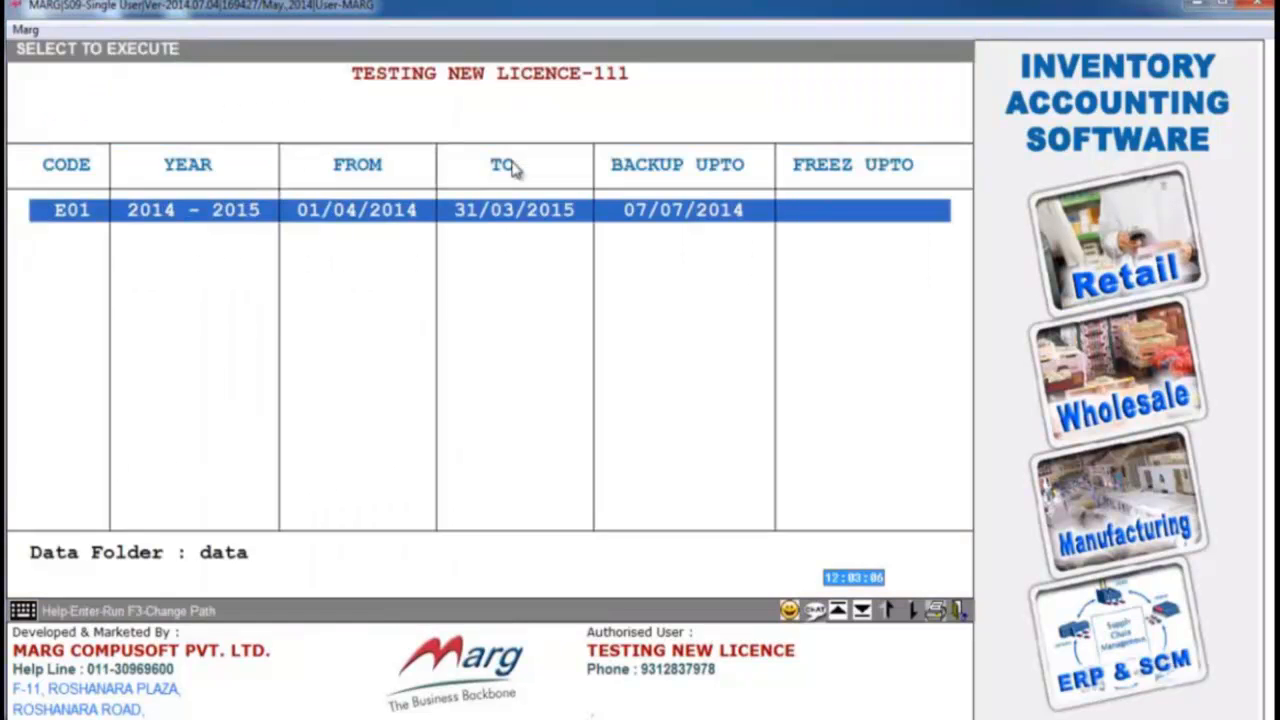
pyautogui.press('Return')
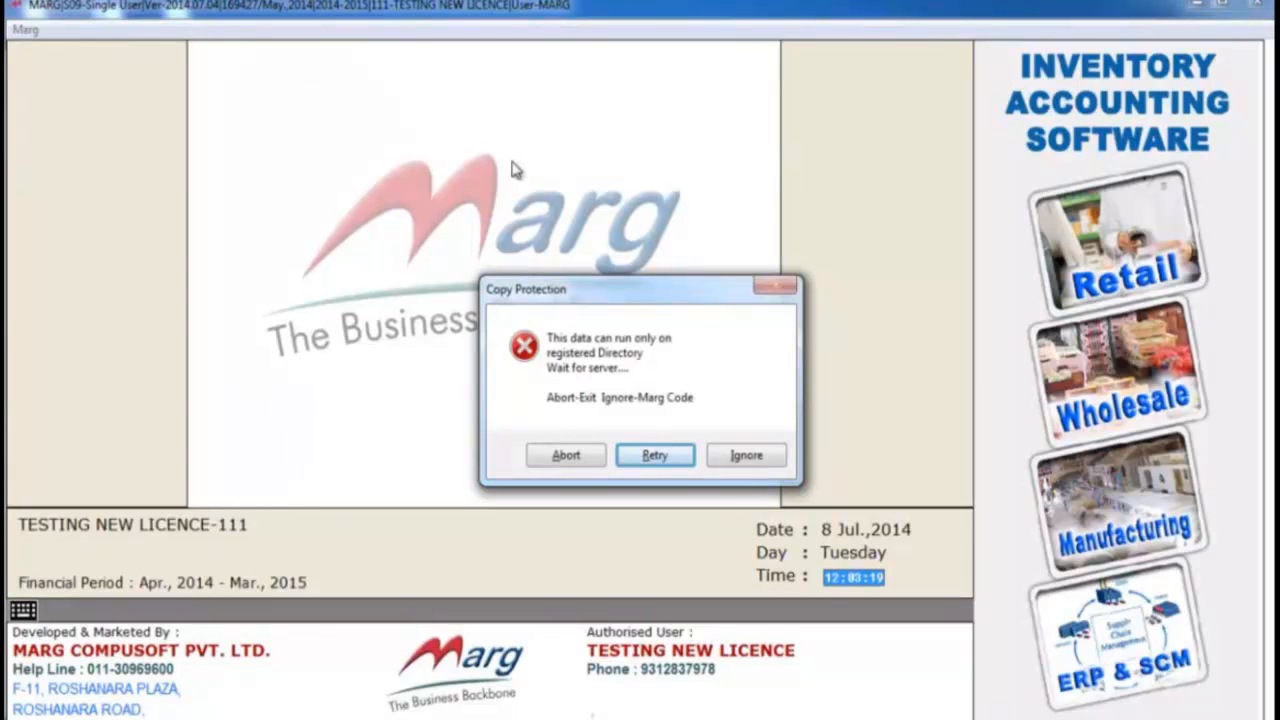
pyautogui.press('Right')
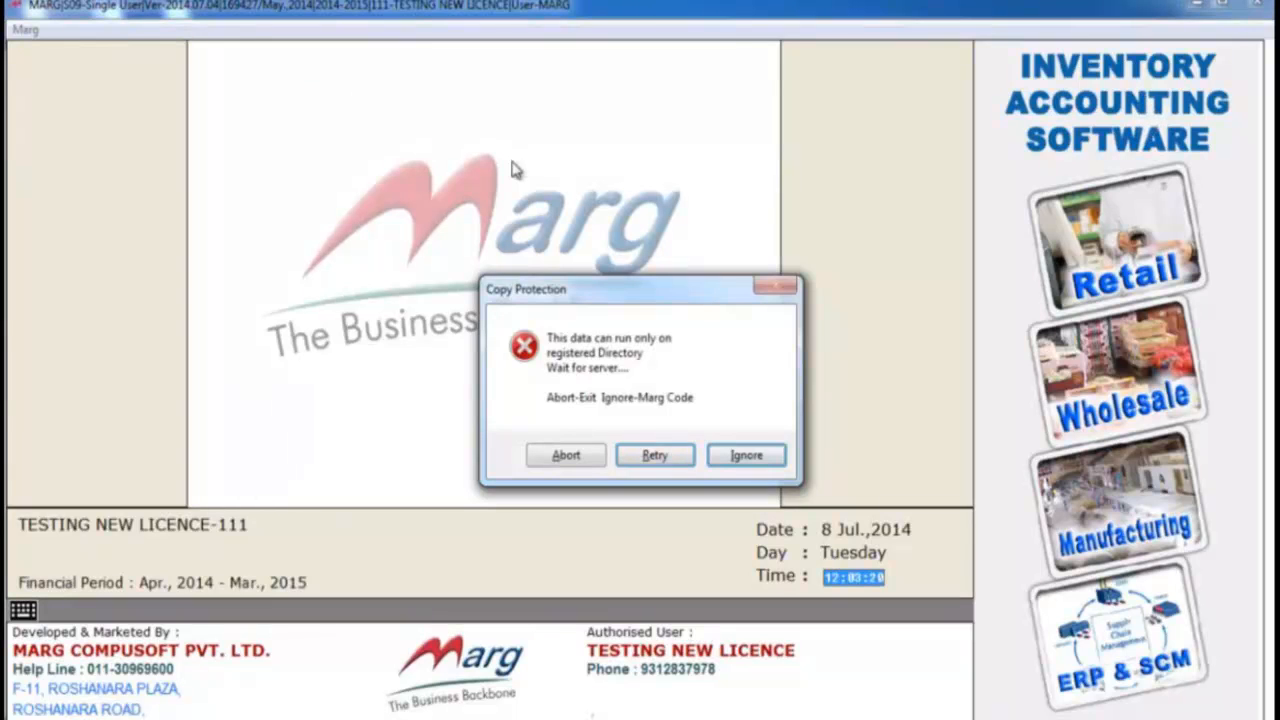